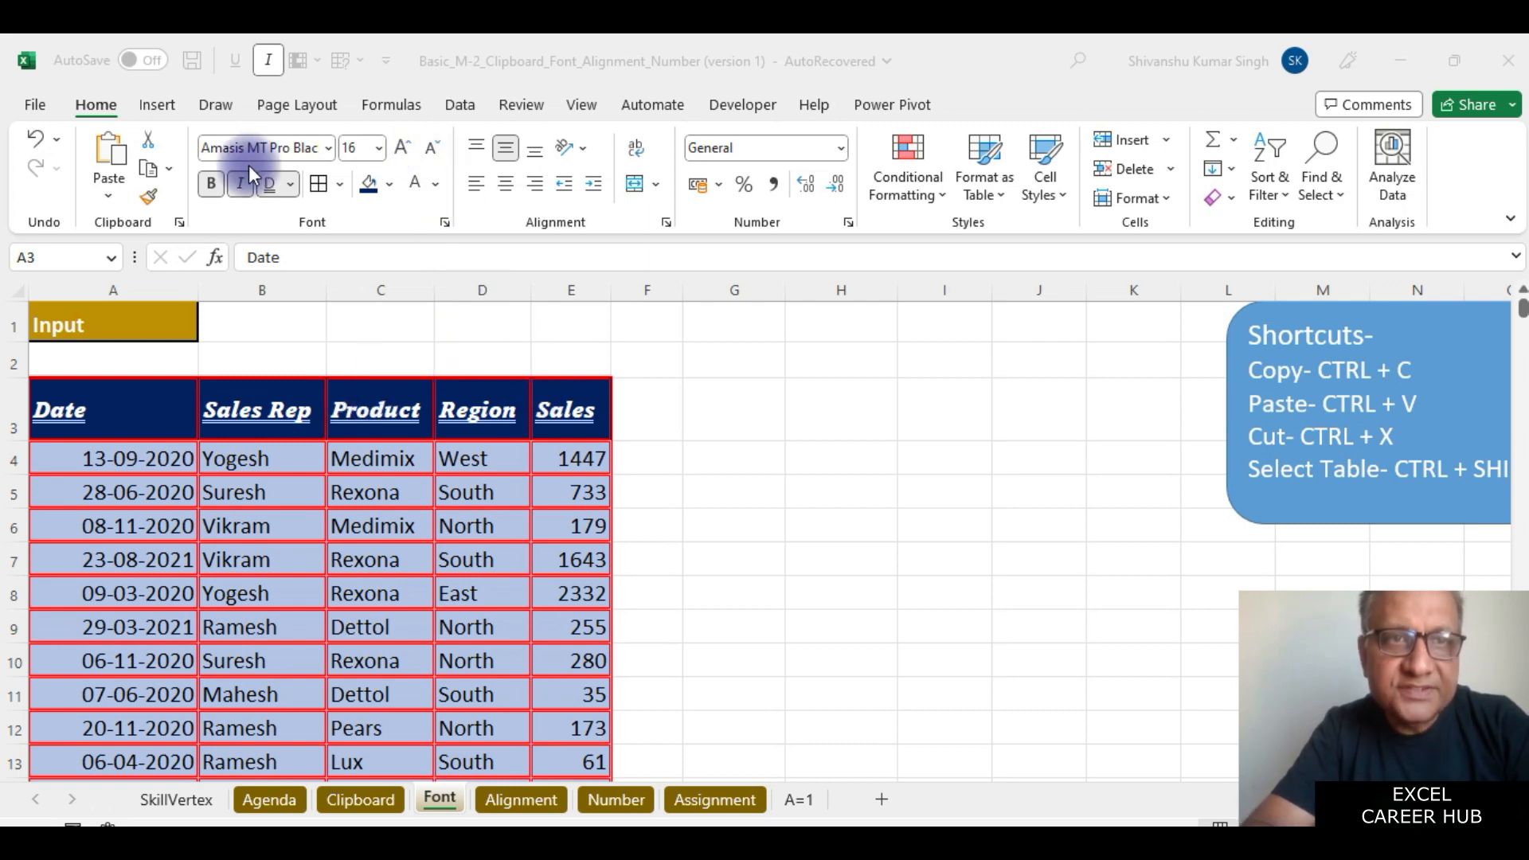
{"action": "left_click", "coordinate": [446, 223]}
{"action": "left_click", "coordinate": [446, 222]}
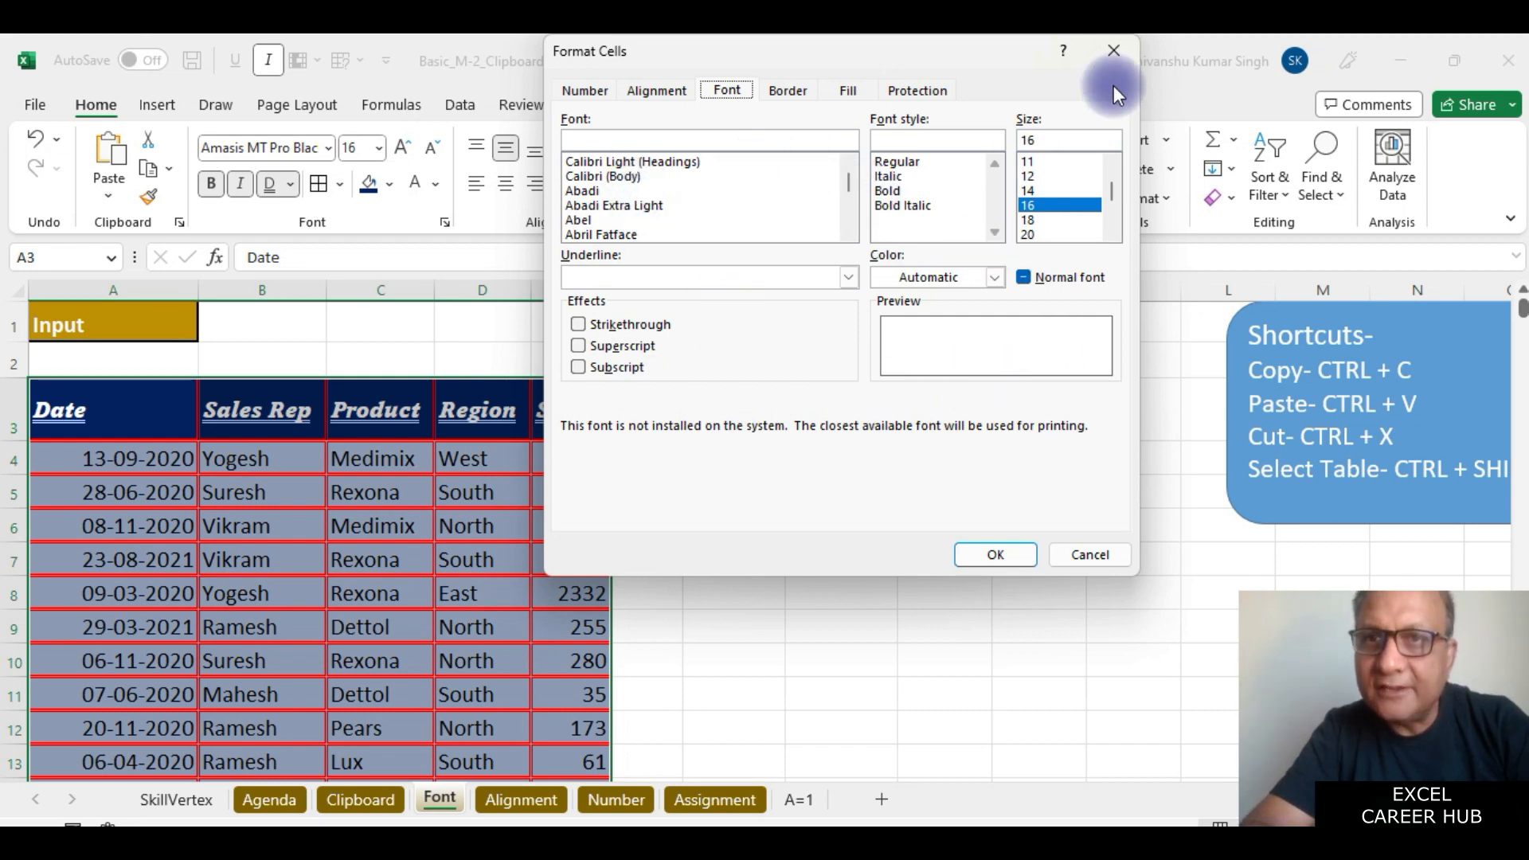
{"action": "left_click", "coordinate": [1112, 53]}
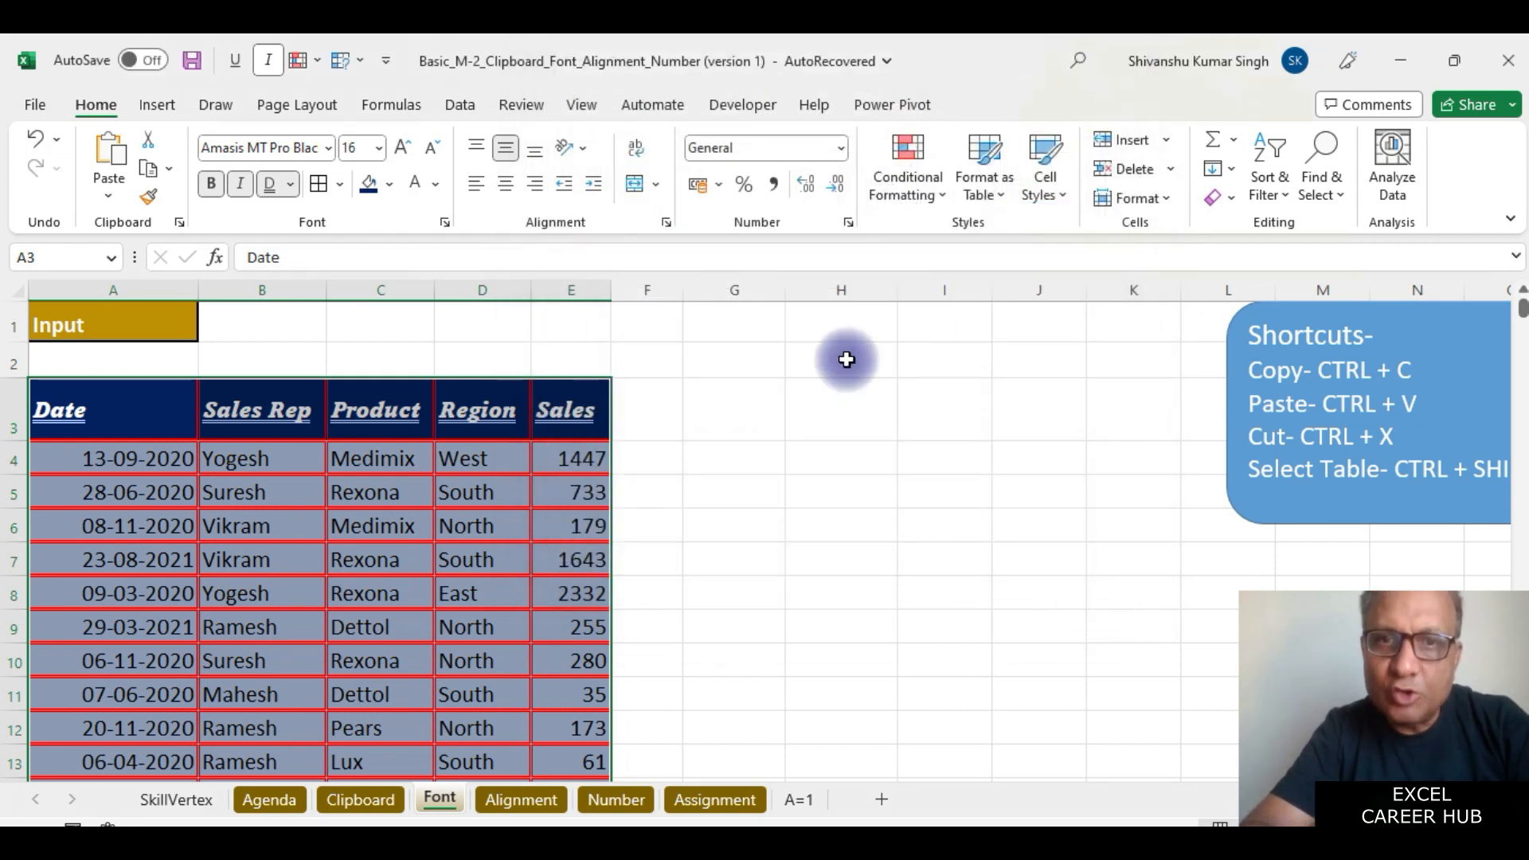
Enter the chemical formula text H2SO4 in cell H1.
{"action": "left_click", "coordinate": [808, 326]}
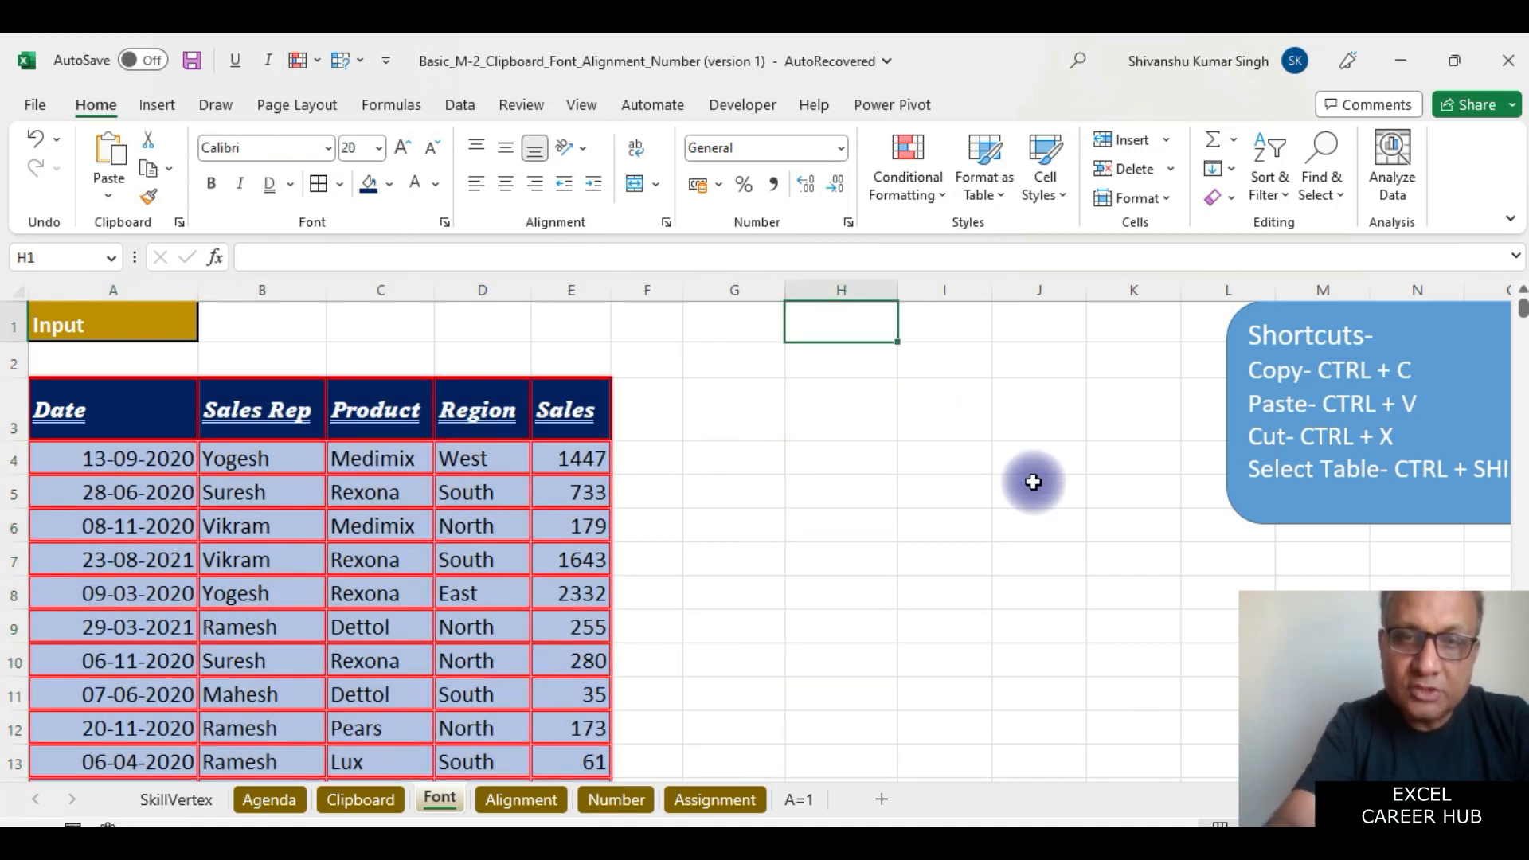
{"action": "type", "text": "H2"}
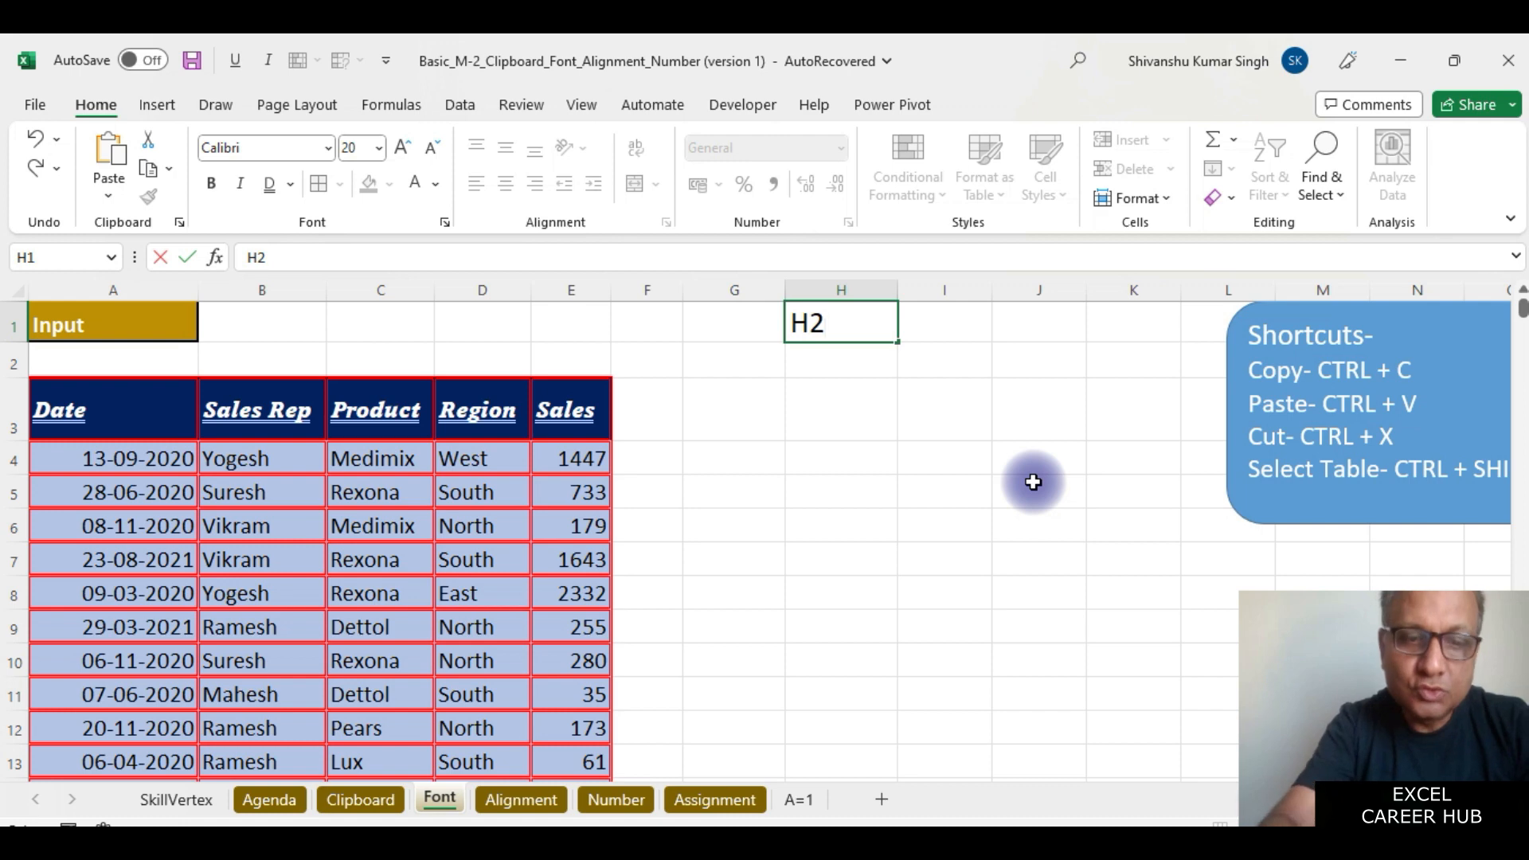
{"action": "type", "text": "SO4"}
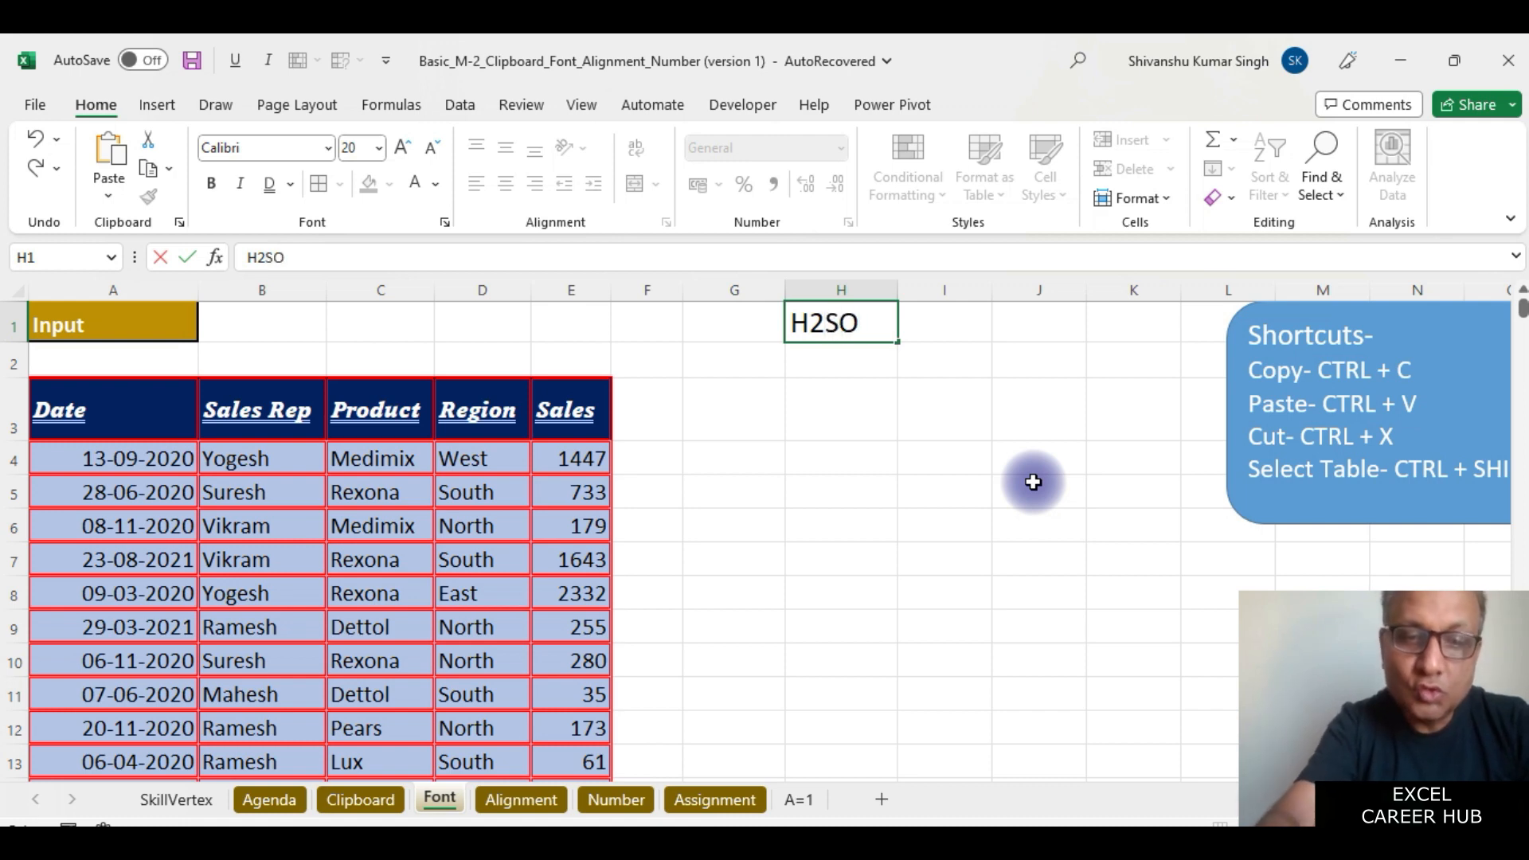
{"action": "left_click", "coordinate": [932, 481]}
{"action": "left_click", "coordinate": [864, 323]}
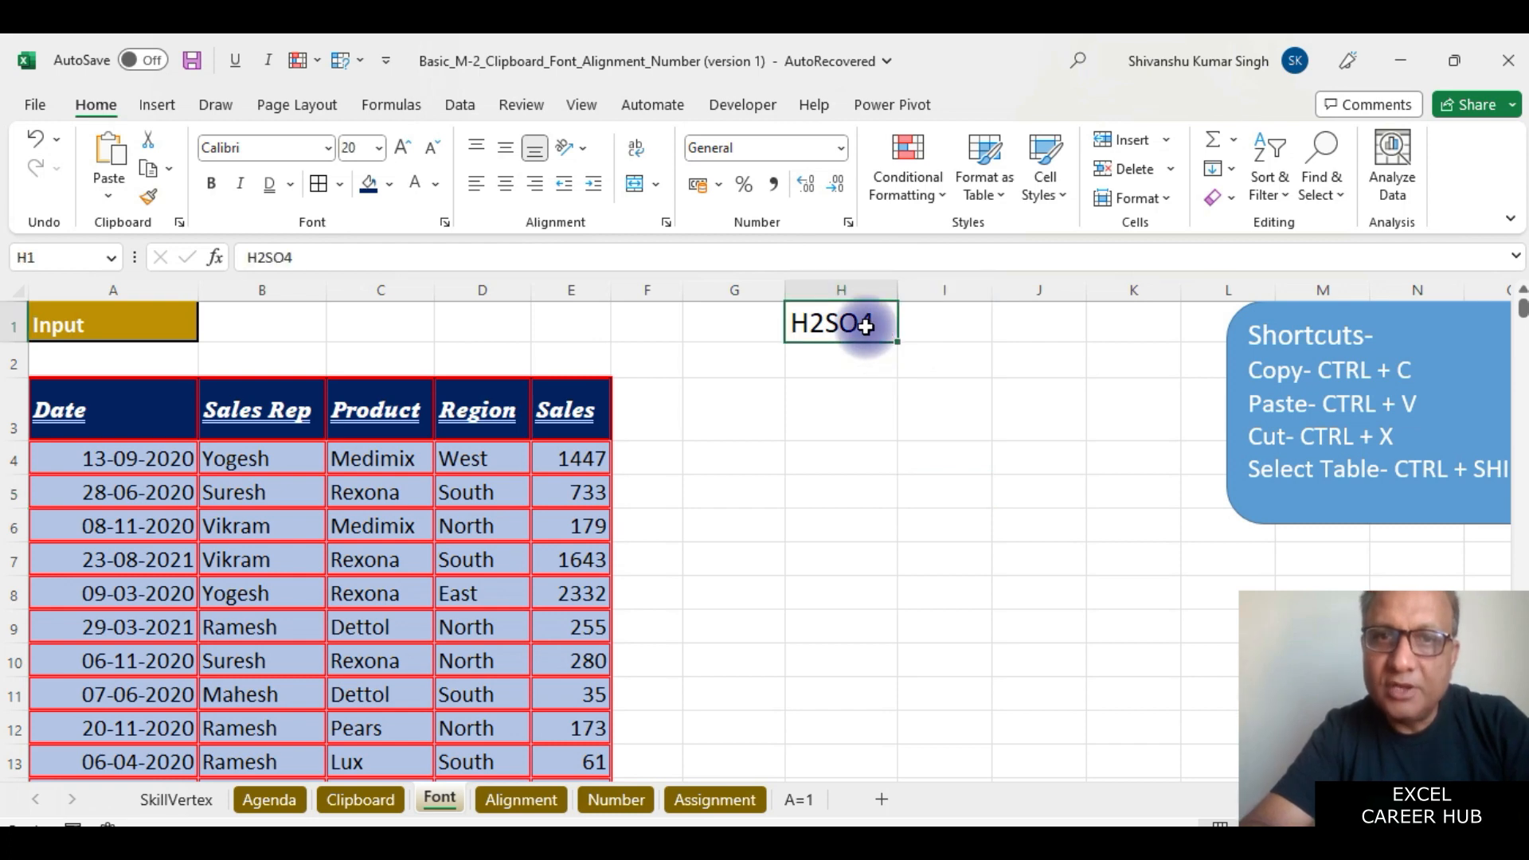
Format only the 2 in cell H1's H2SO4 as subscript.
{"action": "double_click", "coordinate": [821, 328]}
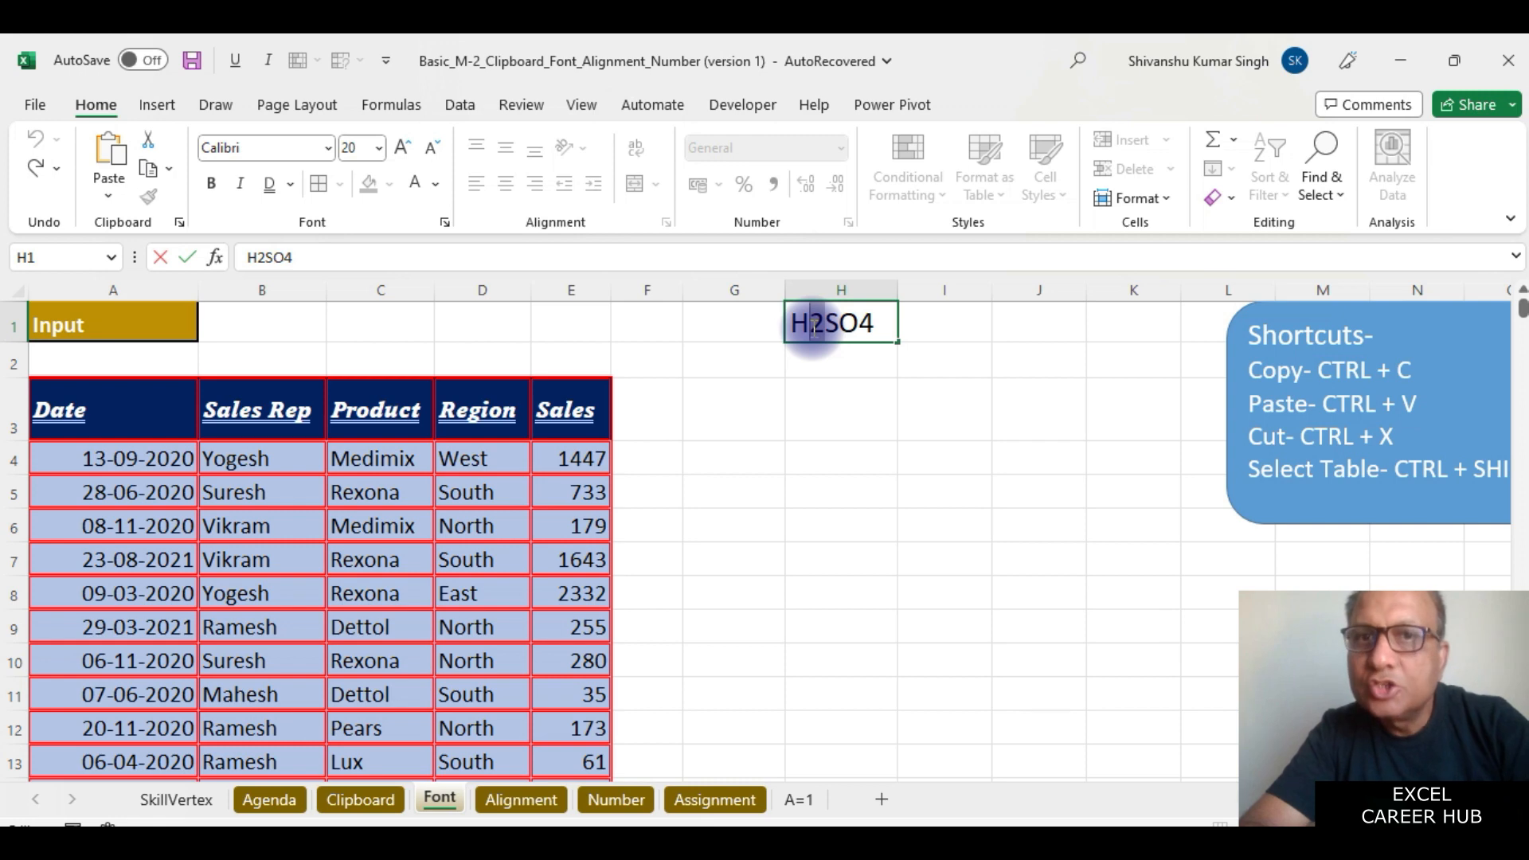
{"action": "left_click_drag", "start_coordinate": [810, 327], "coordinate": [825, 326]}
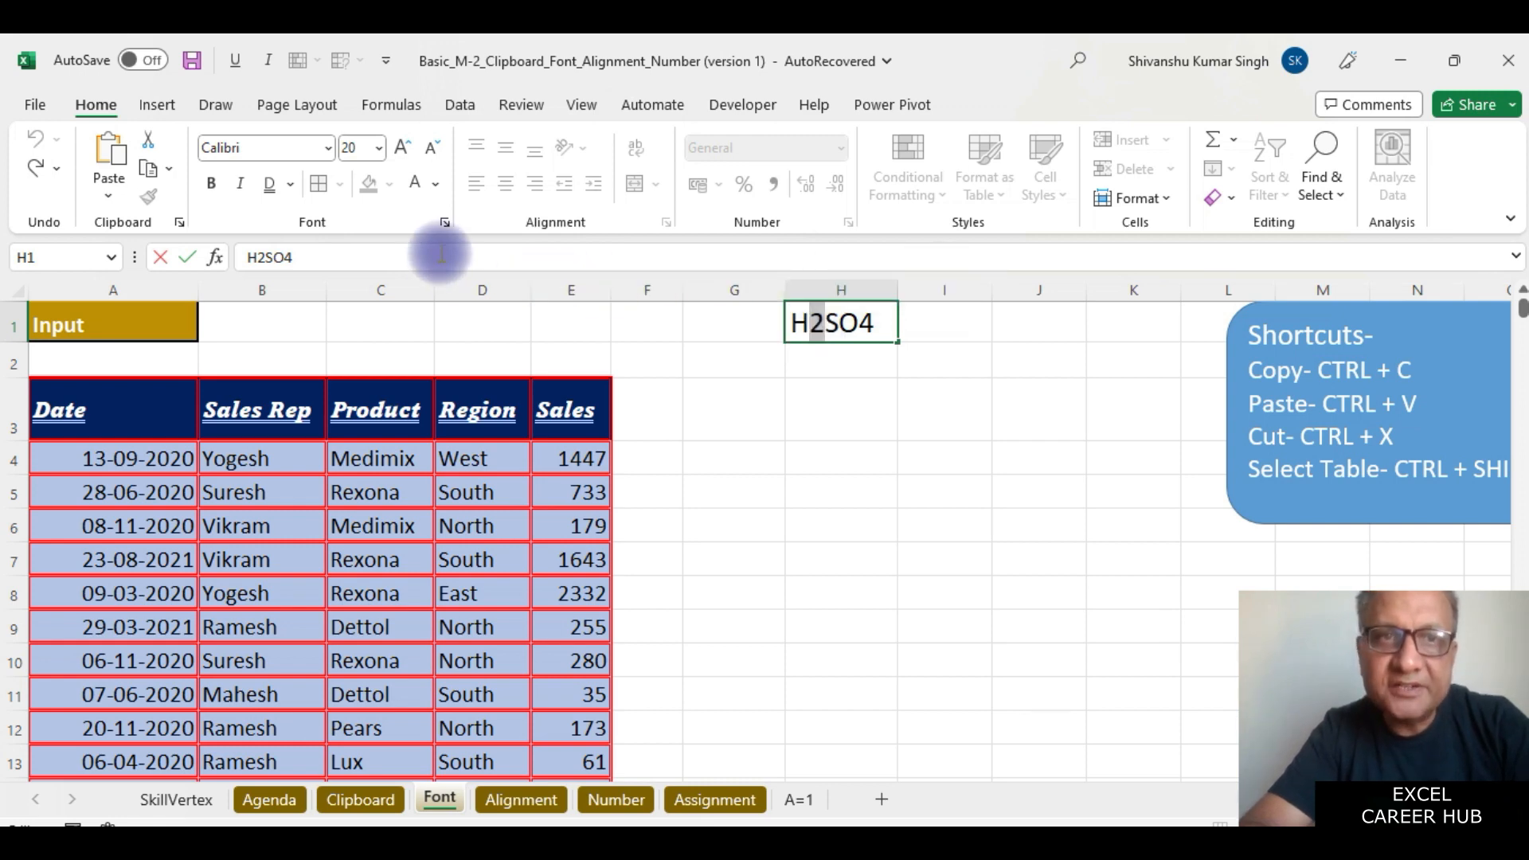
{"action": "left_click", "coordinate": [445, 222]}
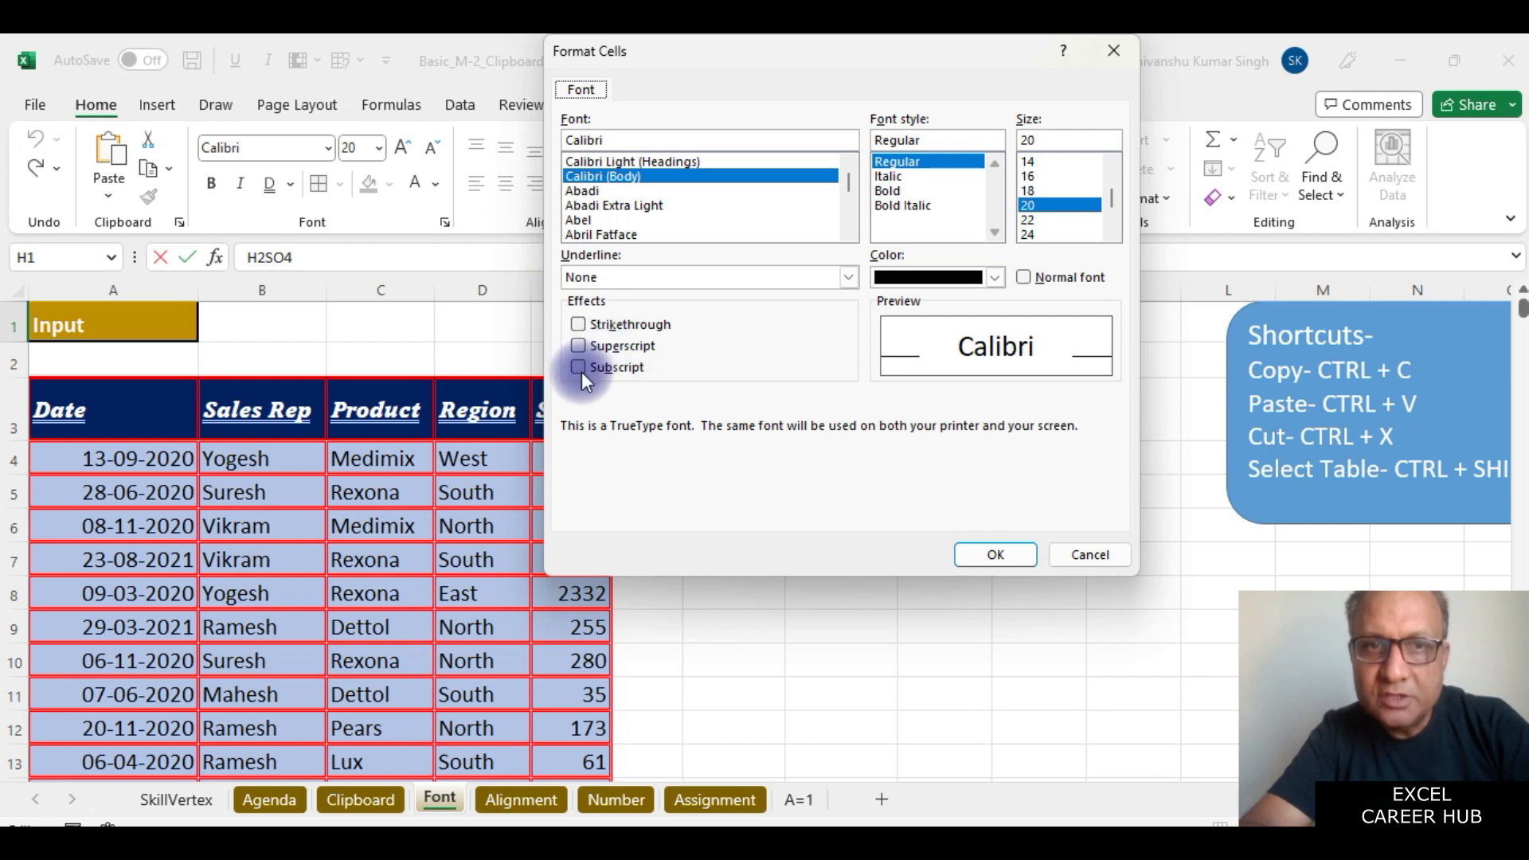
{"action": "left_click", "coordinate": [581, 371]}
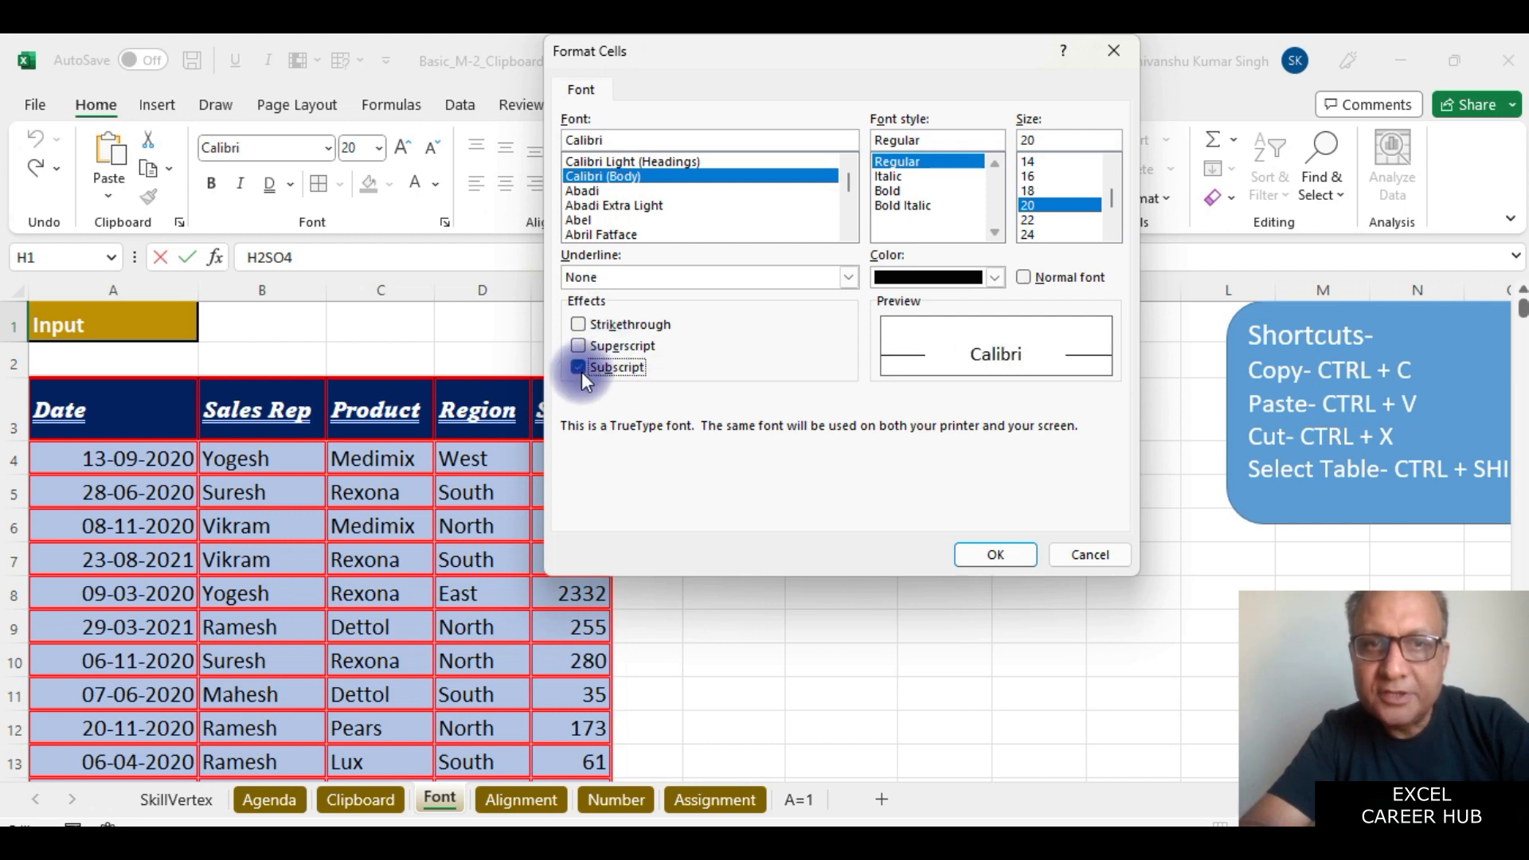
{"action": "left_click", "coordinate": [995, 554]}
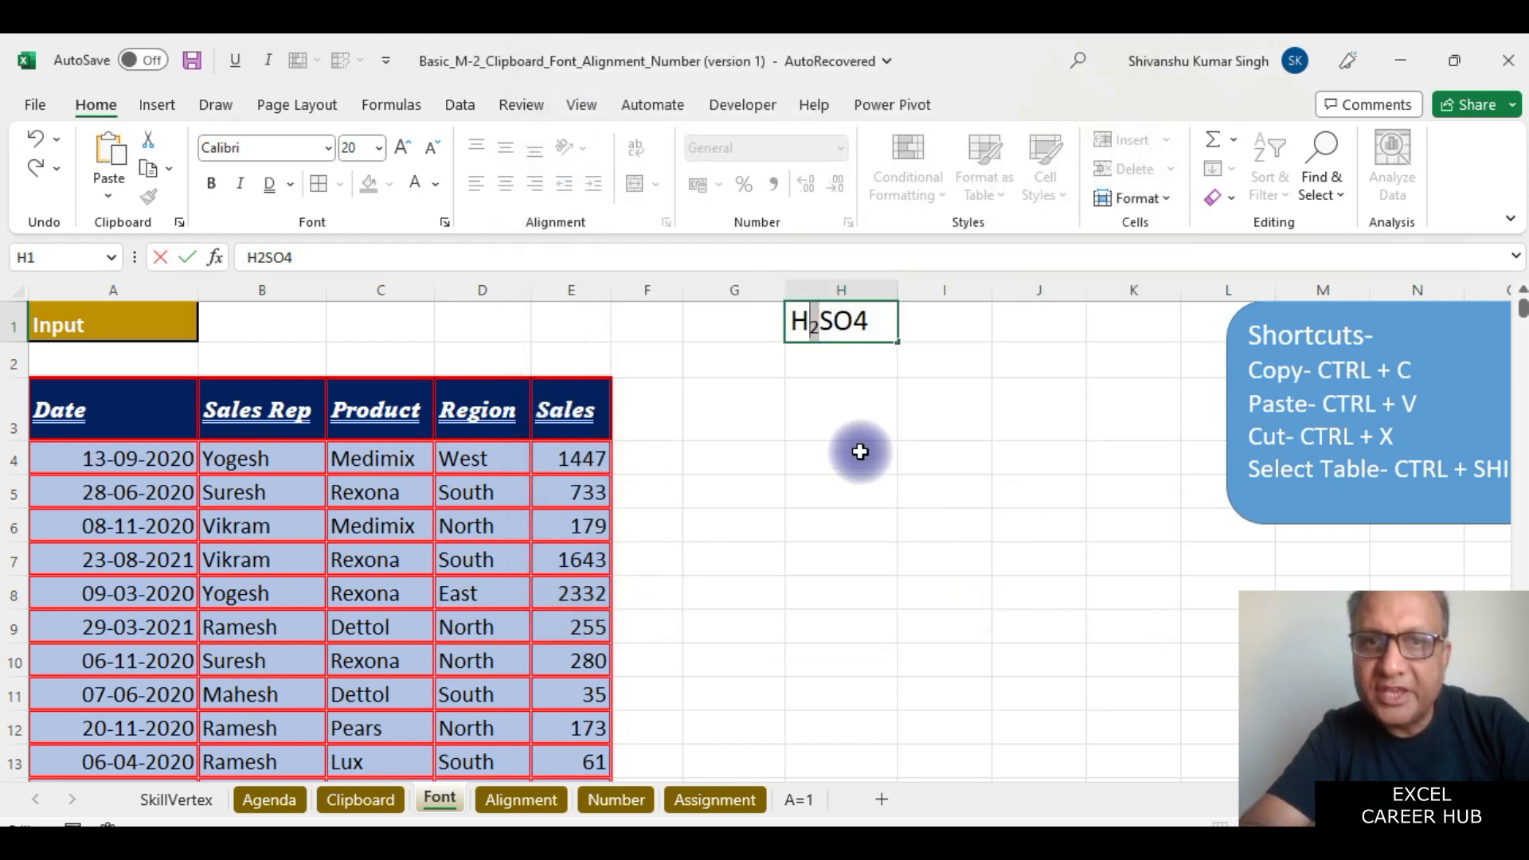
{"action": "left_click", "coordinate": [860, 452]}
Format only the 4 at the end of H2SO4 in cell H1 as subscript.
{"action": "left_click", "coordinate": [840, 329]}
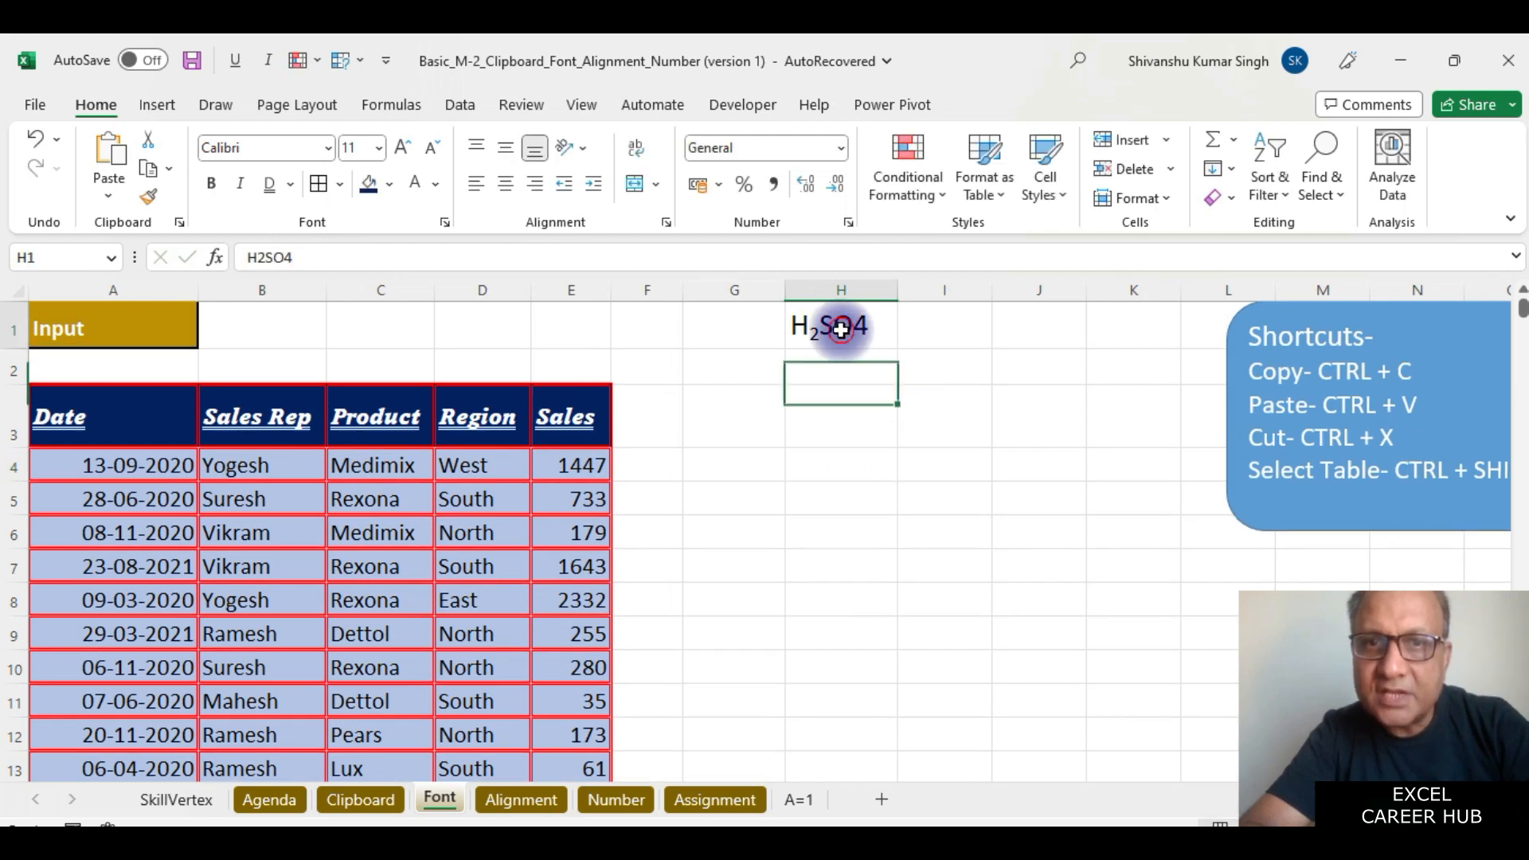
{"action": "double_click", "coordinate": [870, 329]}
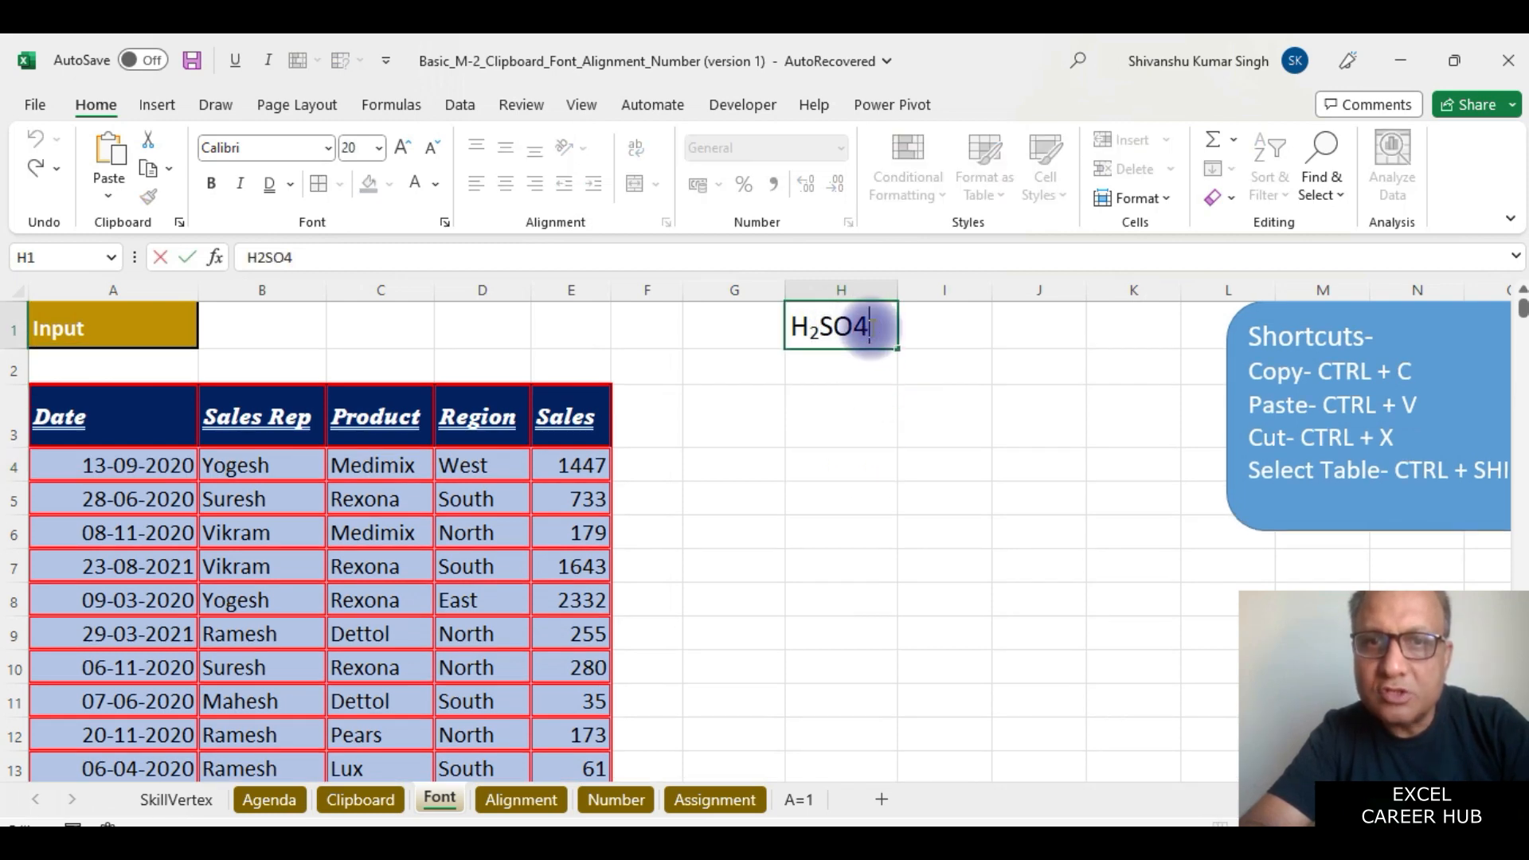
{"action": "left_click_drag", "start_coordinate": [871, 329], "coordinate": [854, 329]}
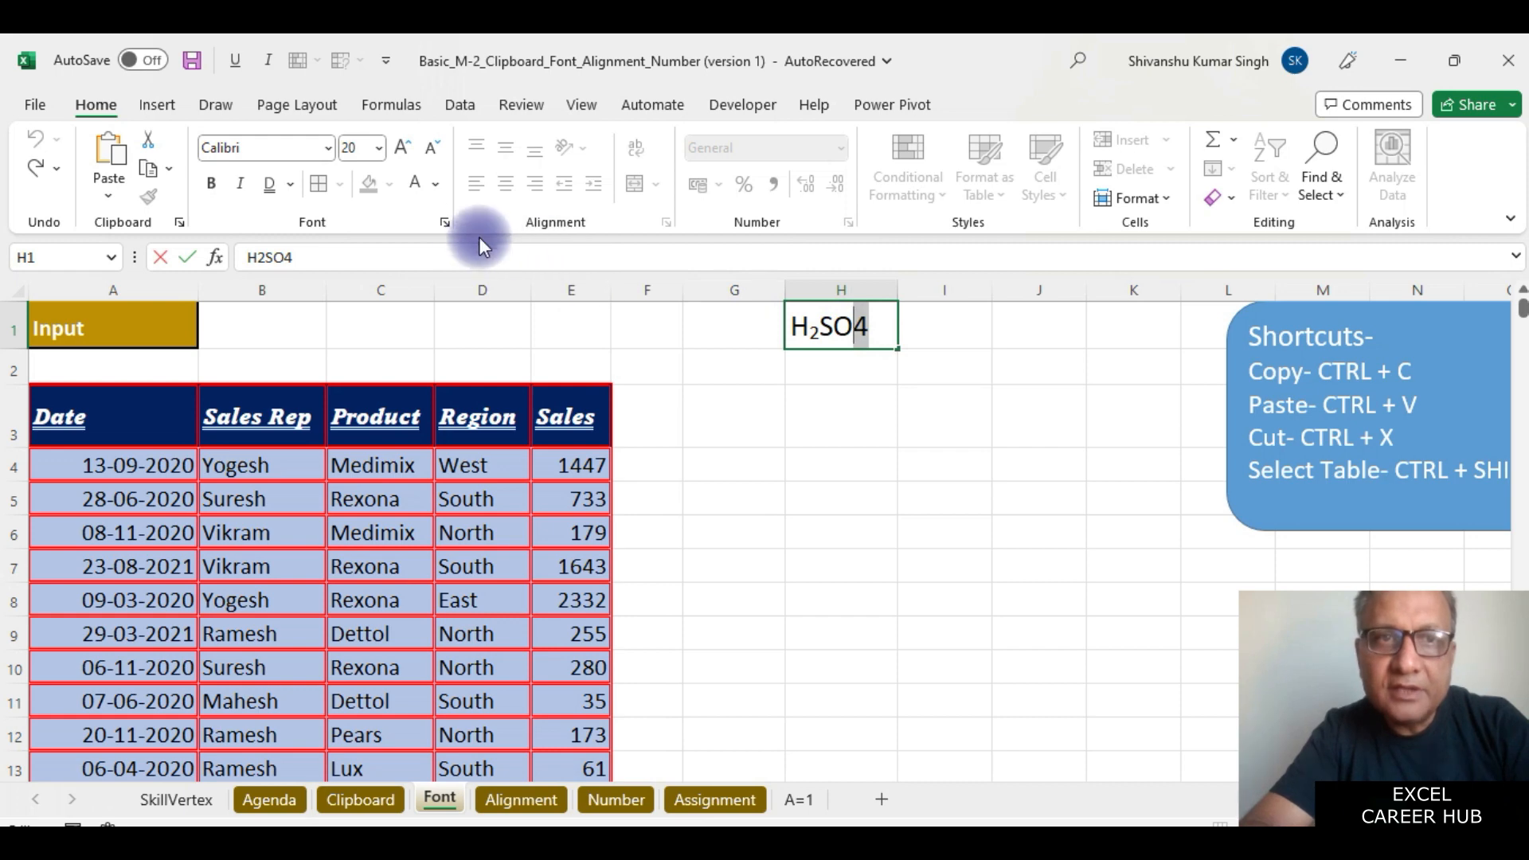
{"action": "left_click", "coordinate": [445, 224]}
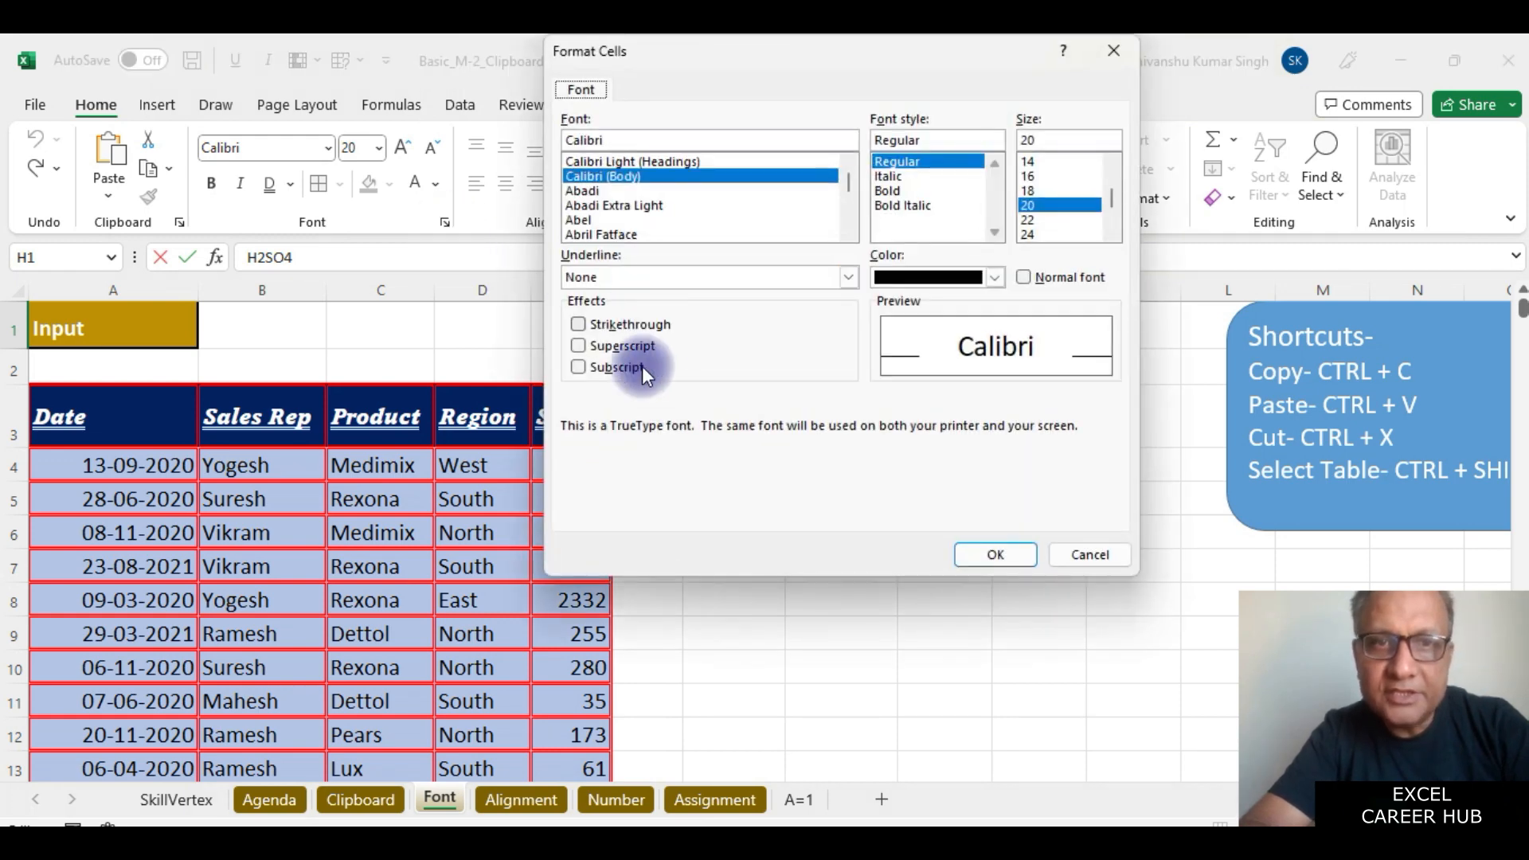
{"action": "left_click", "coordinate": [579, 367]}
{"action": "left_click", "coordinate": [1010, 557]}
{"action": "left_click", "coordinate": [874, 468]}
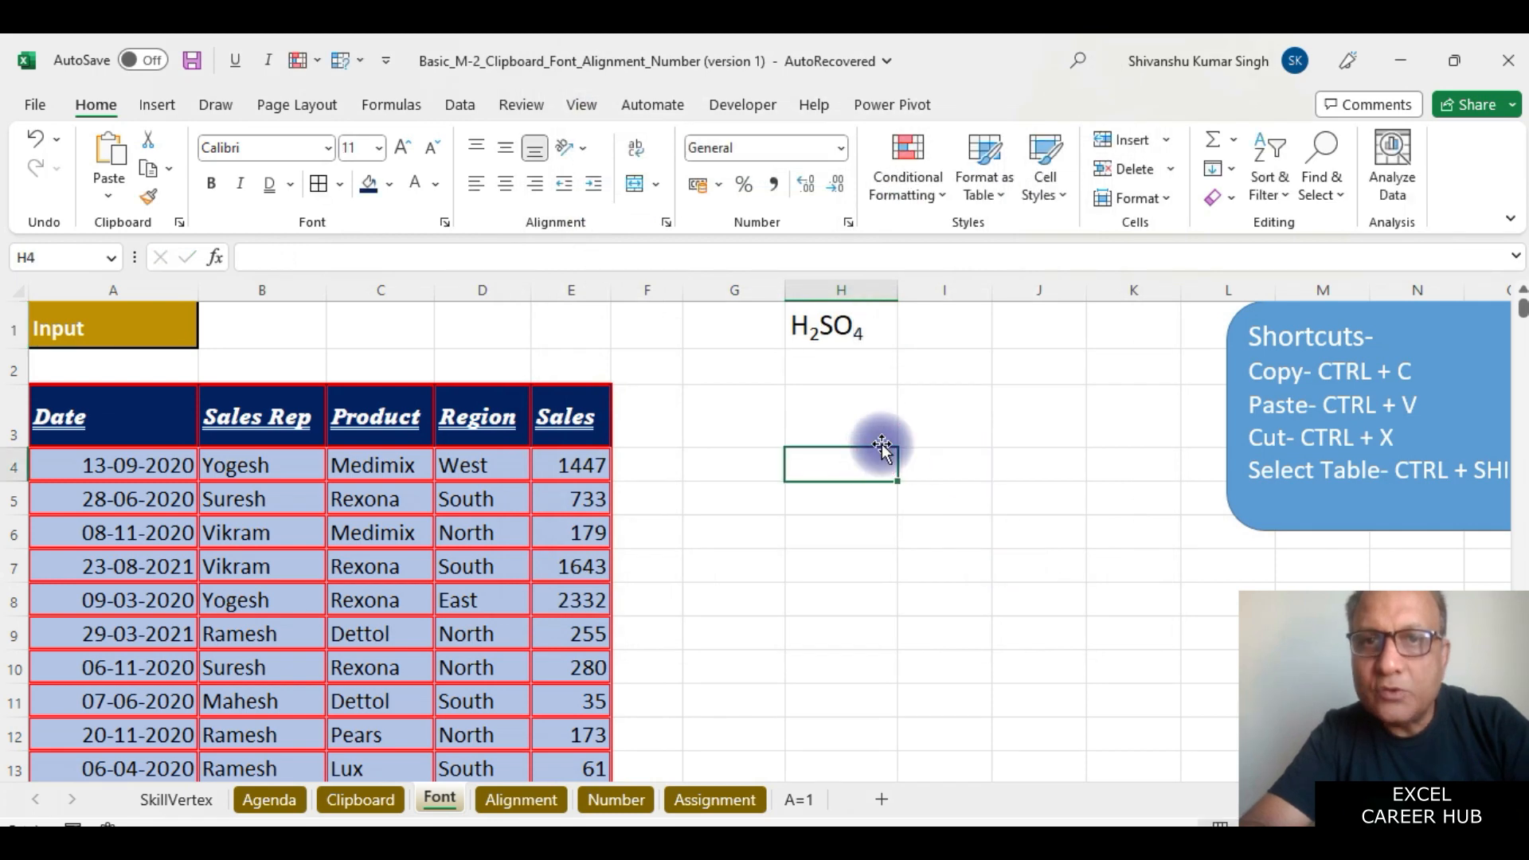
Set the font size of the chemical formula in cell H1 to 36.
{"action": "left_click", "coordinate": [869, 329]}
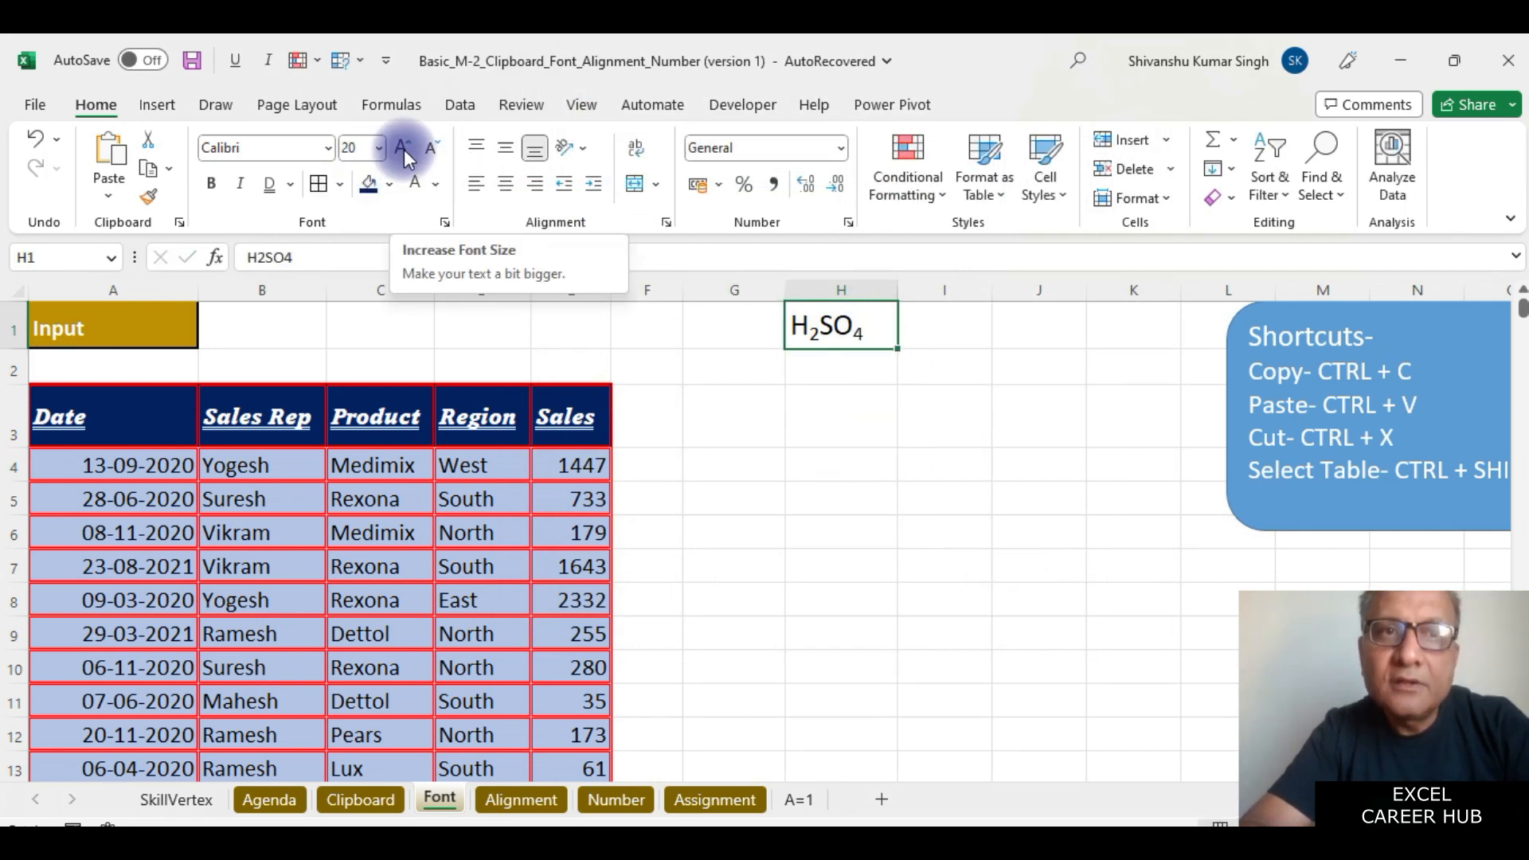
{"action": "left_click", "coordinate": [378, 148]}
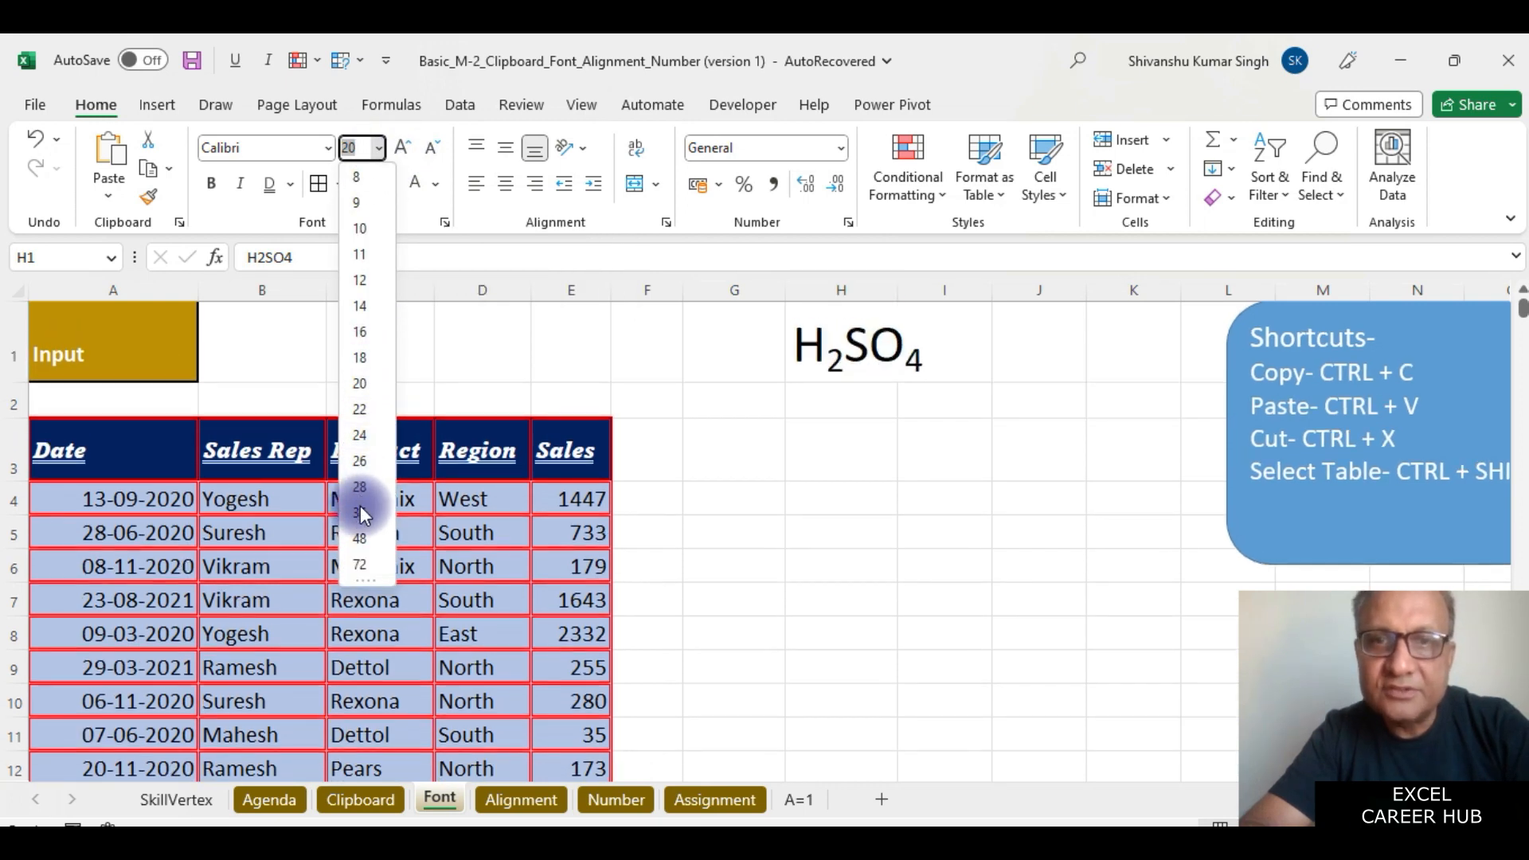
{"action": "left_click", "coordinate": [360, 512]}
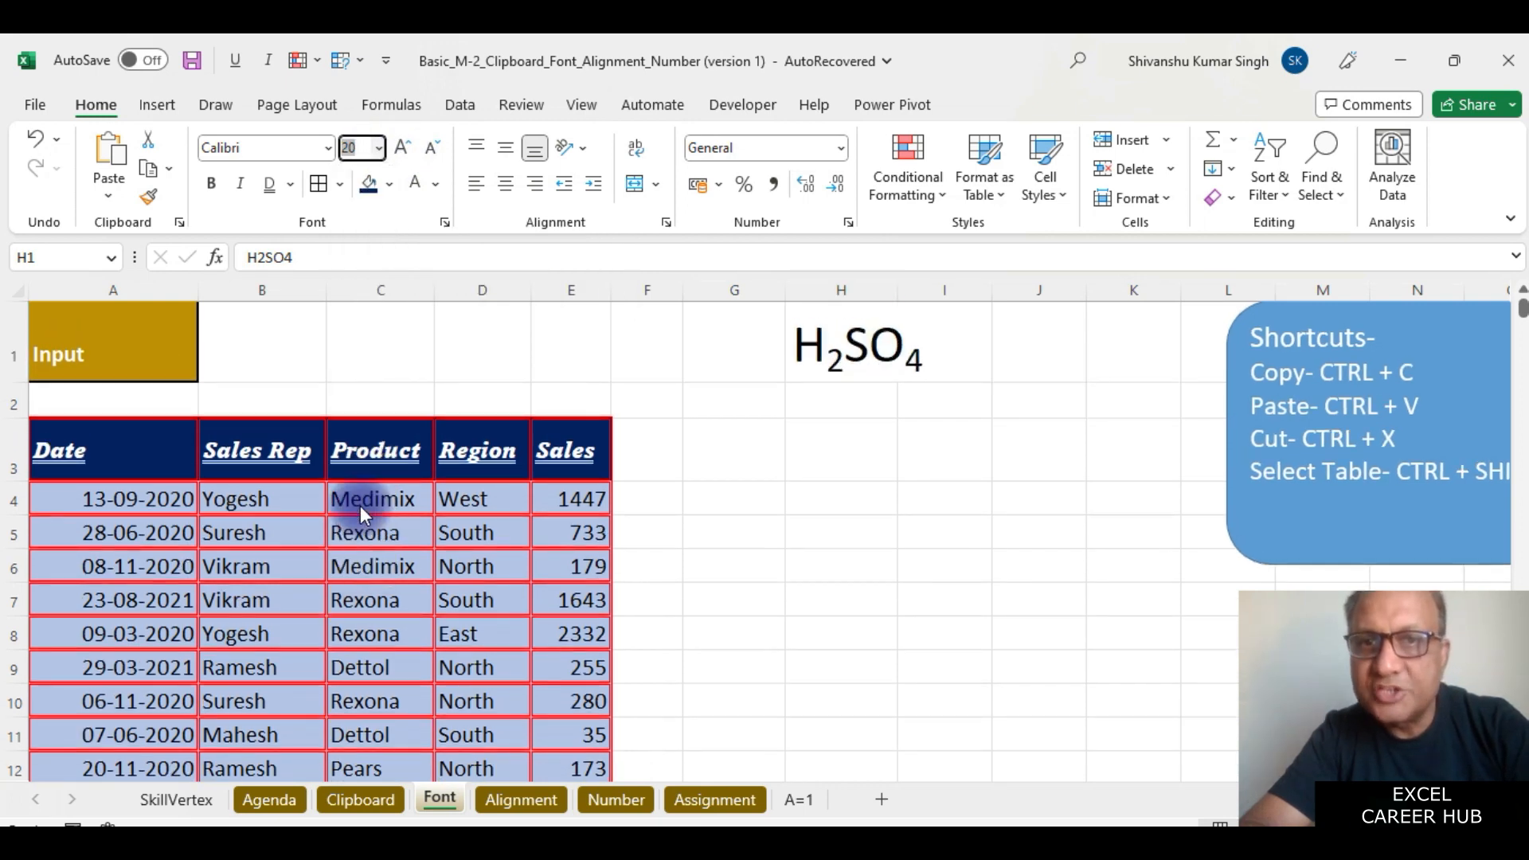
{"action": "left_click", "coordinate": [1023, 396]}
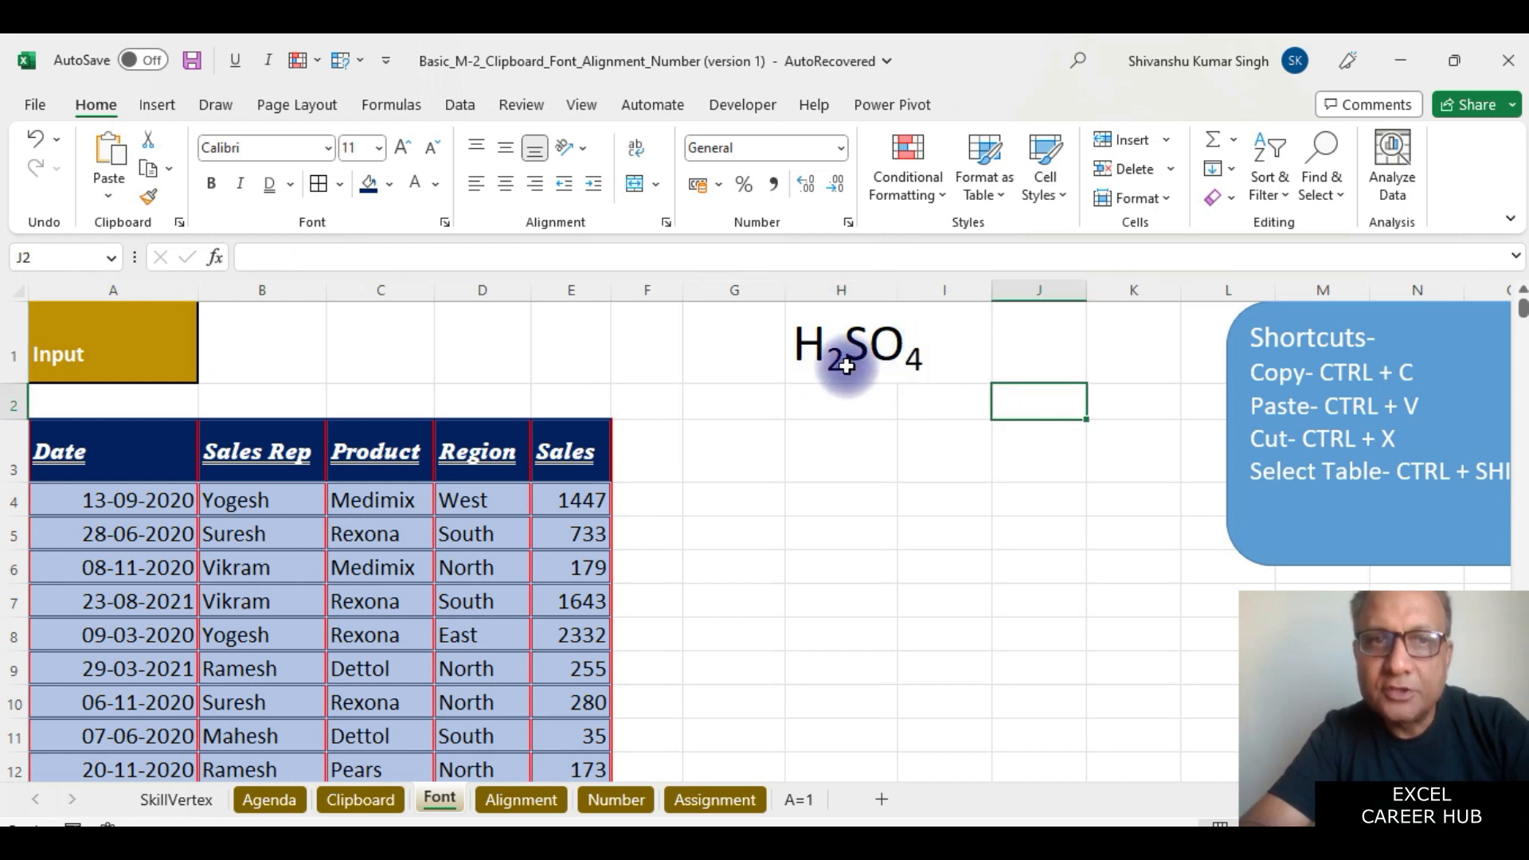
Enter the text 53=125 in cell D1.
{"action": "left_click", "coordinate": [485, 329]}
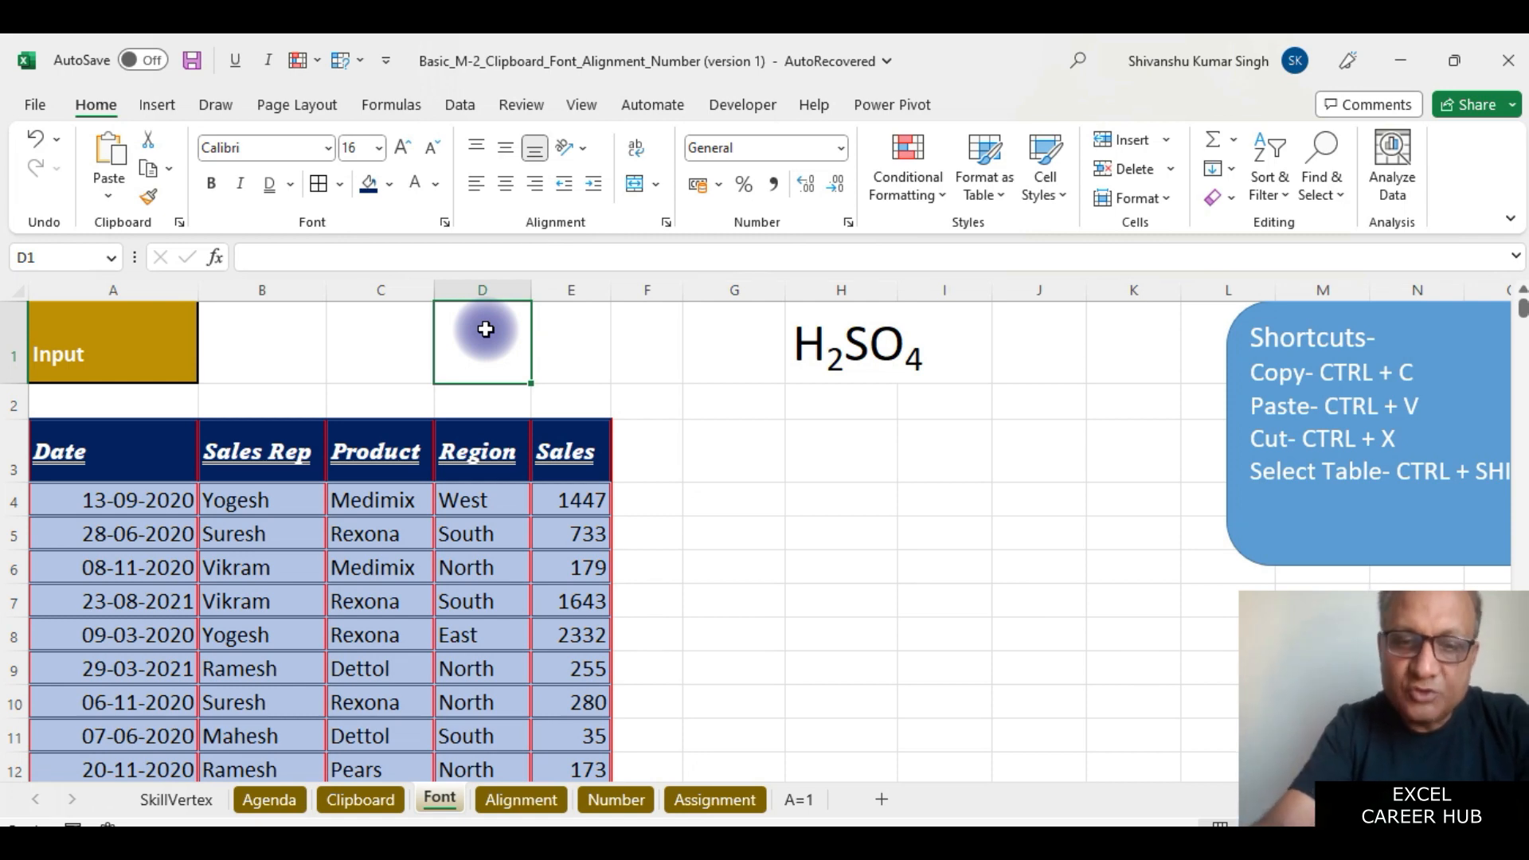
{"action": "type", "text": "5"}
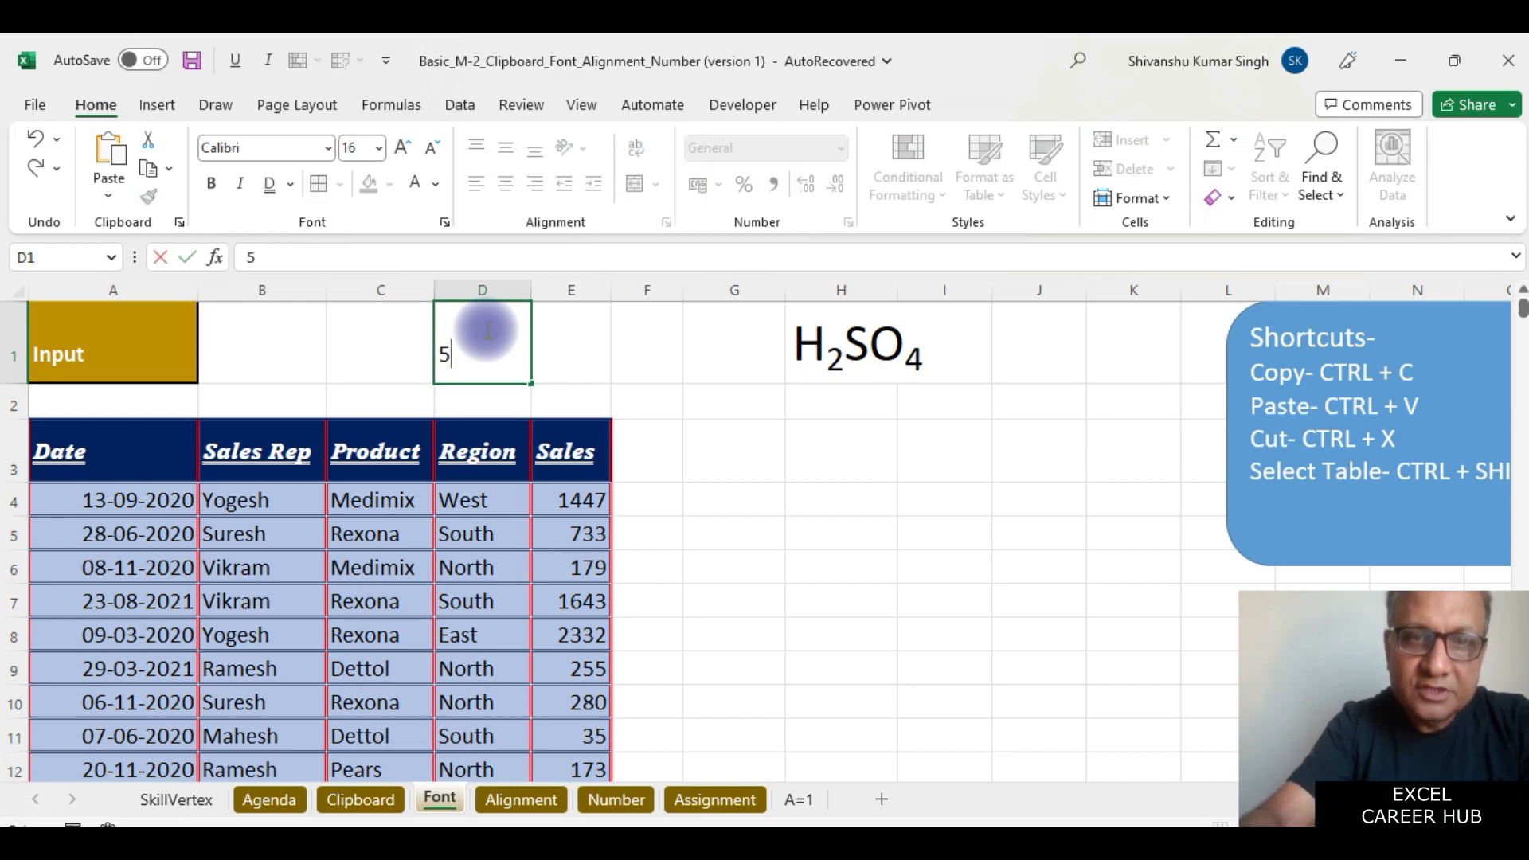
{"action": "type", "text": "3=125"}
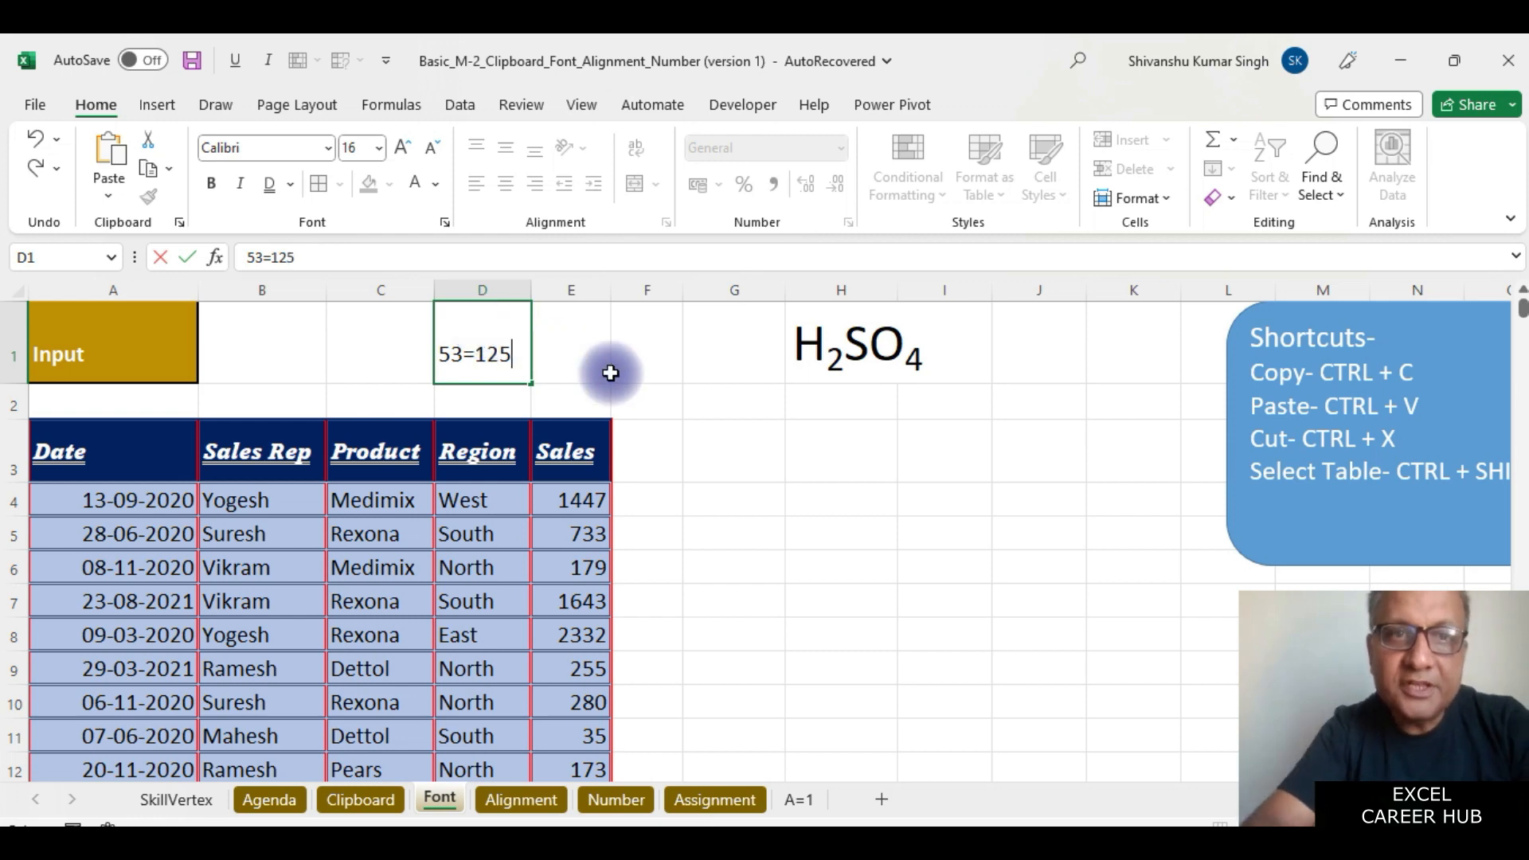
{"action": "left_click", "coordinate": [787, 473]}
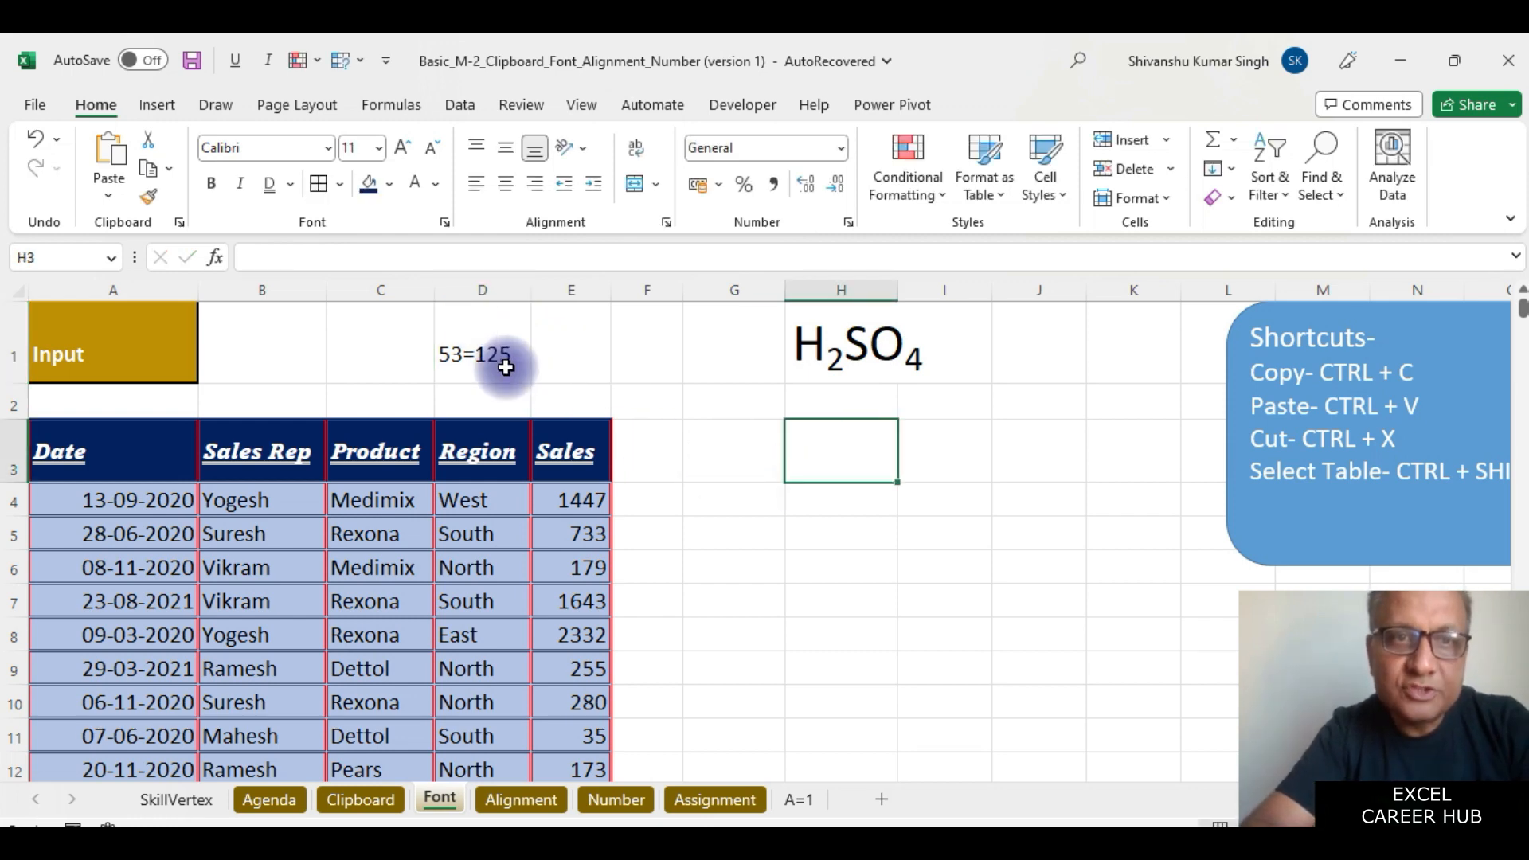
Increase cell D1's font size to 26 and autofit column D to the enlarged text.
{"action": "left_click", "coordinate": [478, 344]}
{"action": "left_click", "coordinate": [403, 150]}
{"action": "left_click", "coordinate": [403, 151]}
{"action": "left_click", "coordinate": [403, 151]}
{"action": "left_click", "coordinate": [403, 150]}
{"action": "left_click", "coordinate": [403, 151]}
{"action": "left_click", "coordinate": [403, 150]}
{"action": "left_click", "coordinate": [403, 150]}
{"action": "left_click", "coordinate": [403, 151]}
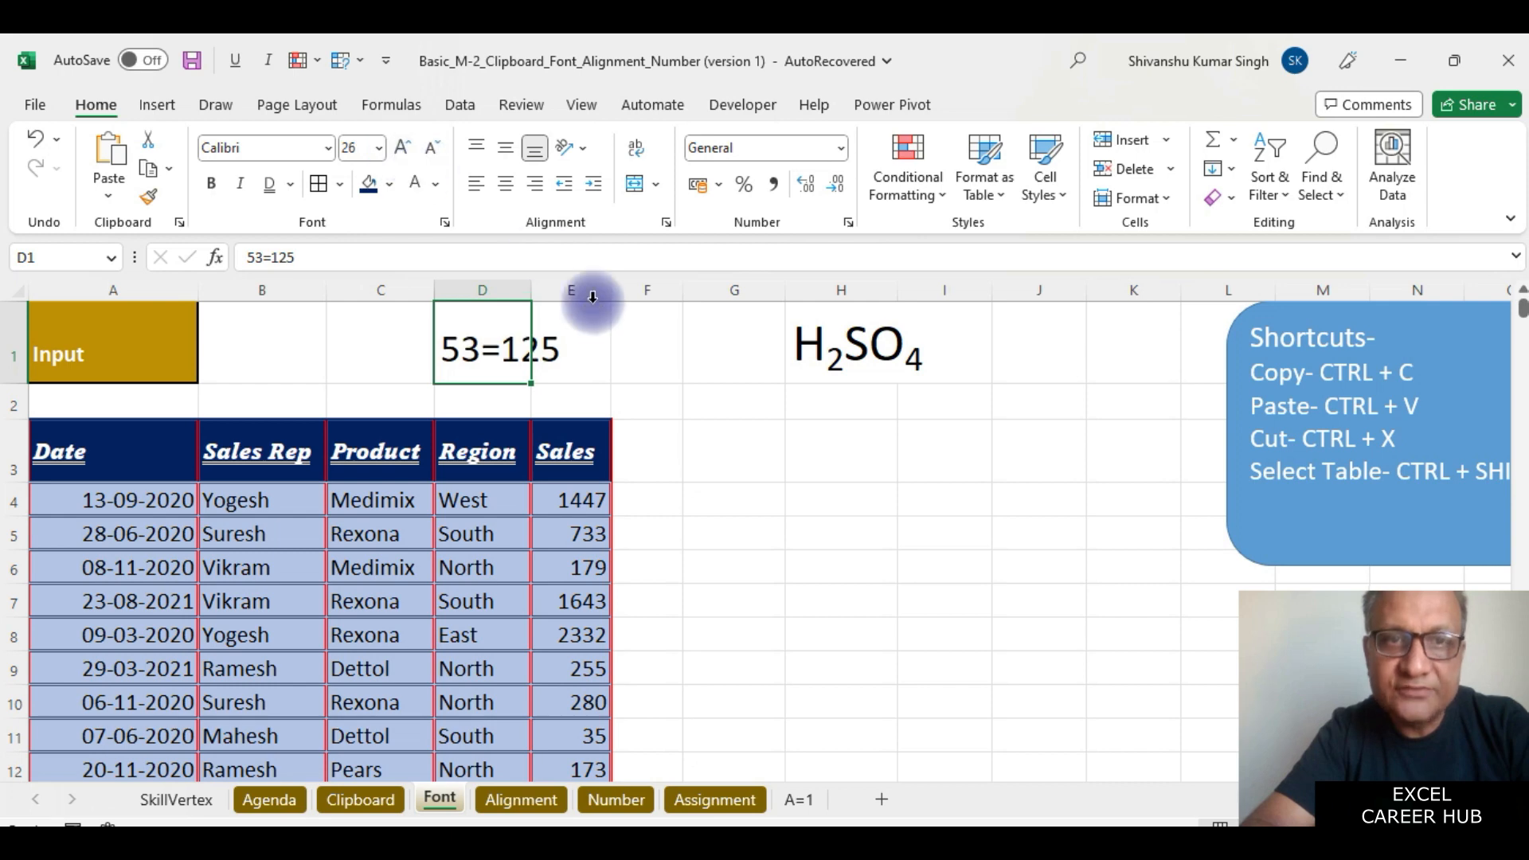
{"action": "double_click", "coordinate": [534, 283]}
Format only the 3 in cell D1's 53=125 as superscript.
{"action": "left_click", "coordinate": [472, 345]}
{"action": "double_click", "coordinate": [471, 345]}
{"action": "left_click_drag", "start_coordinate": [461, 345], "coordinate": [484, 344]}
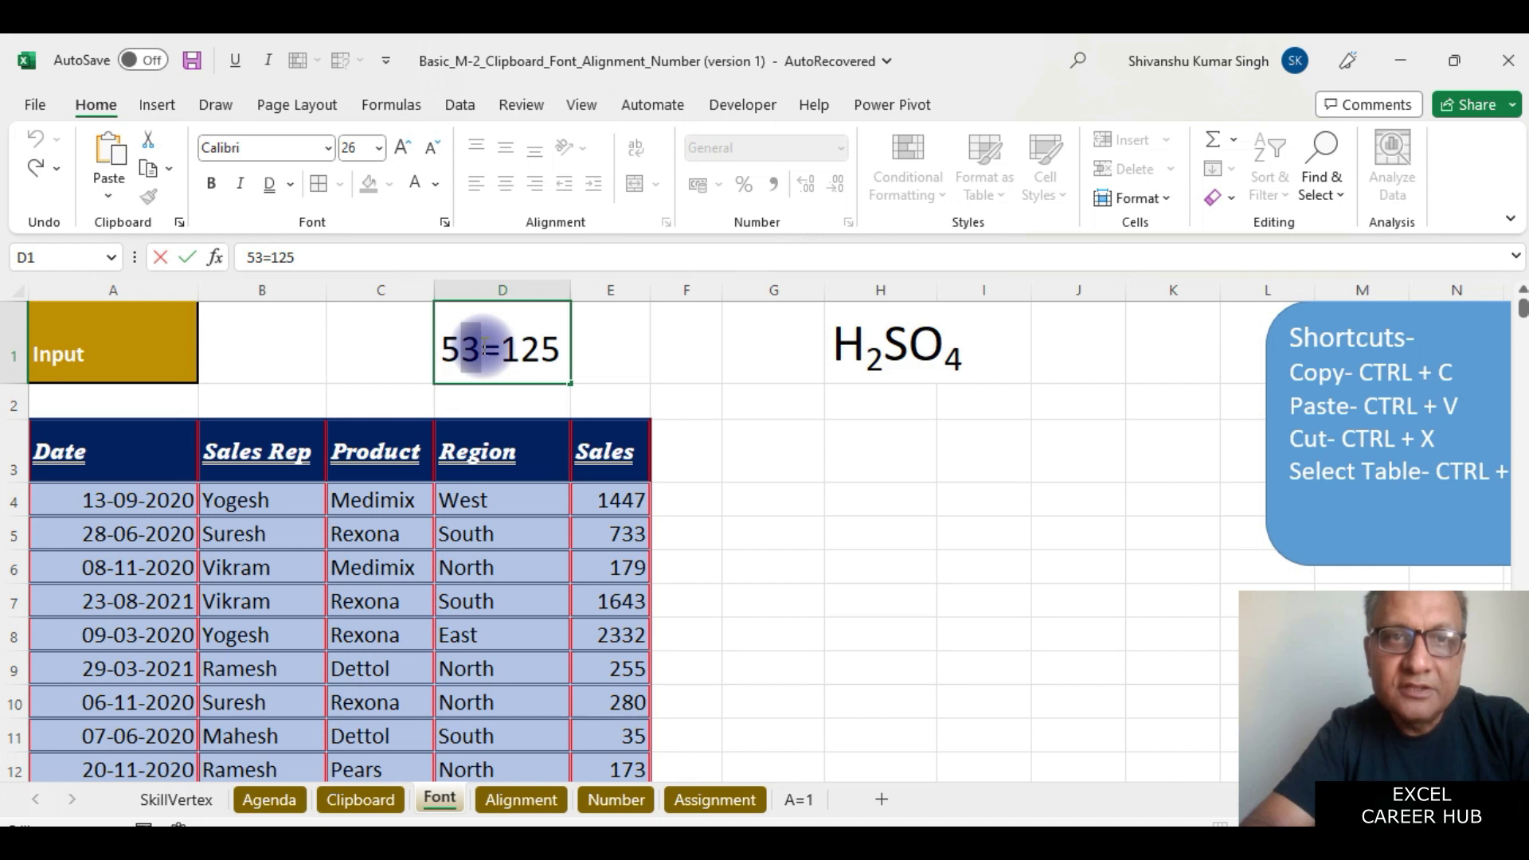
{"action": "left_click", "coordinate": [446, 220]}
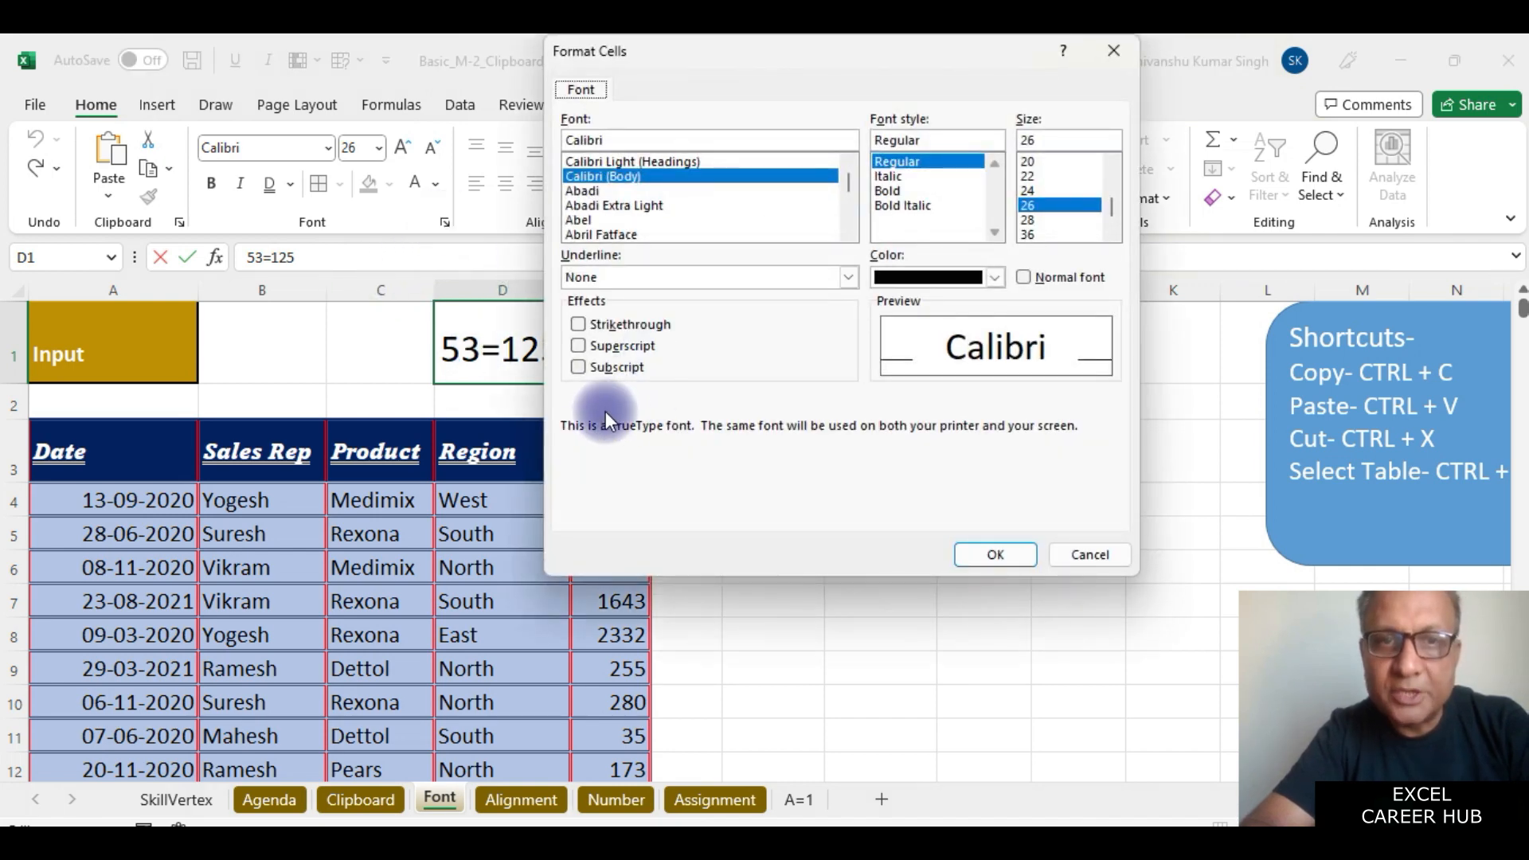
{"action": "left_click", "coordinate": [578, 345]}
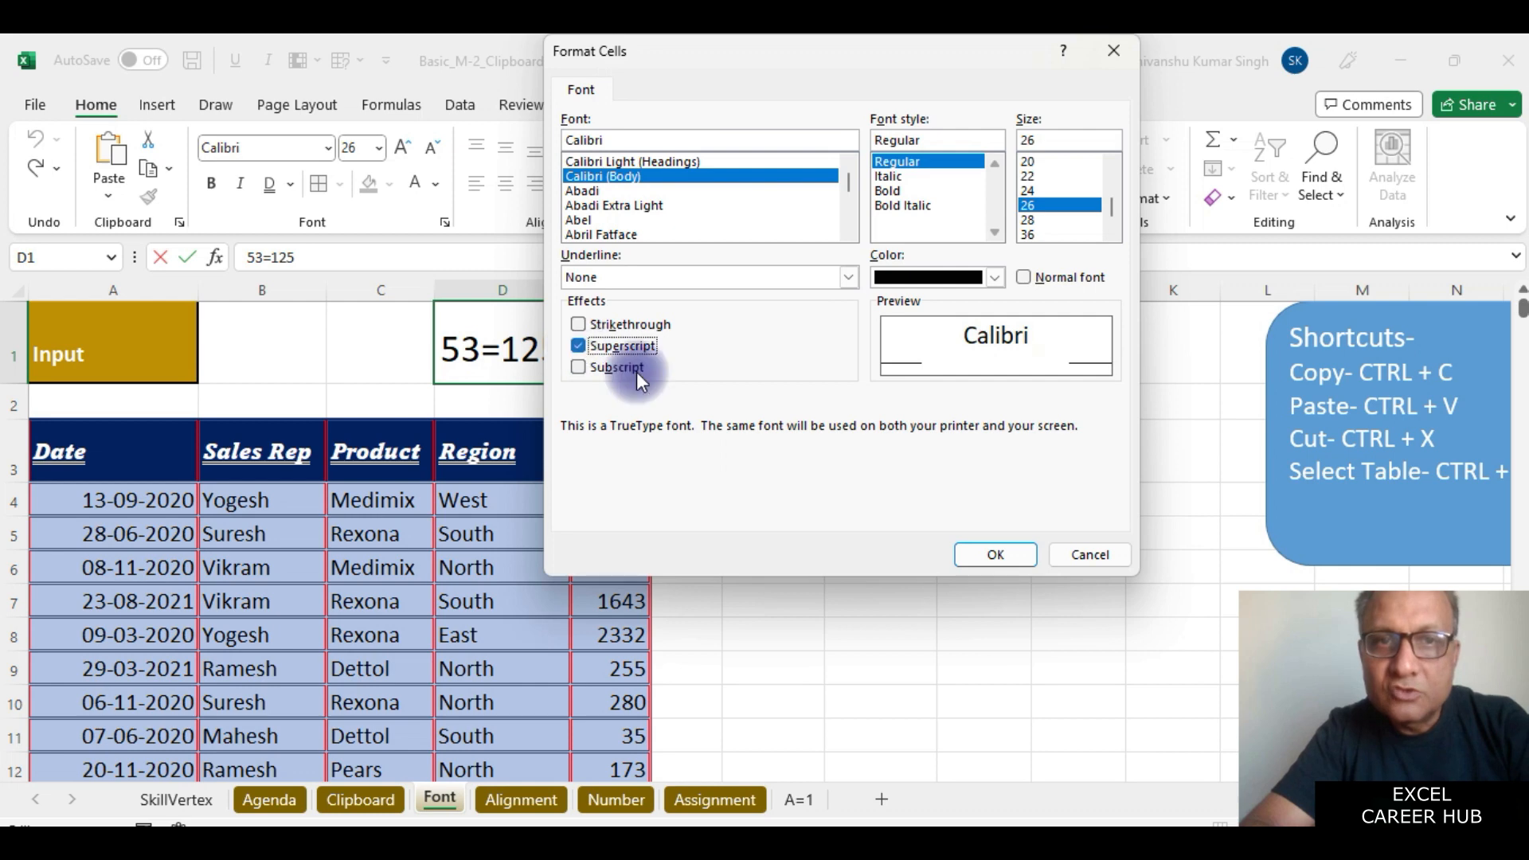
{"action": "left_click", "coordinate": [995, 555]}
{"action": "left_click", "coordinate": [724, 404]}
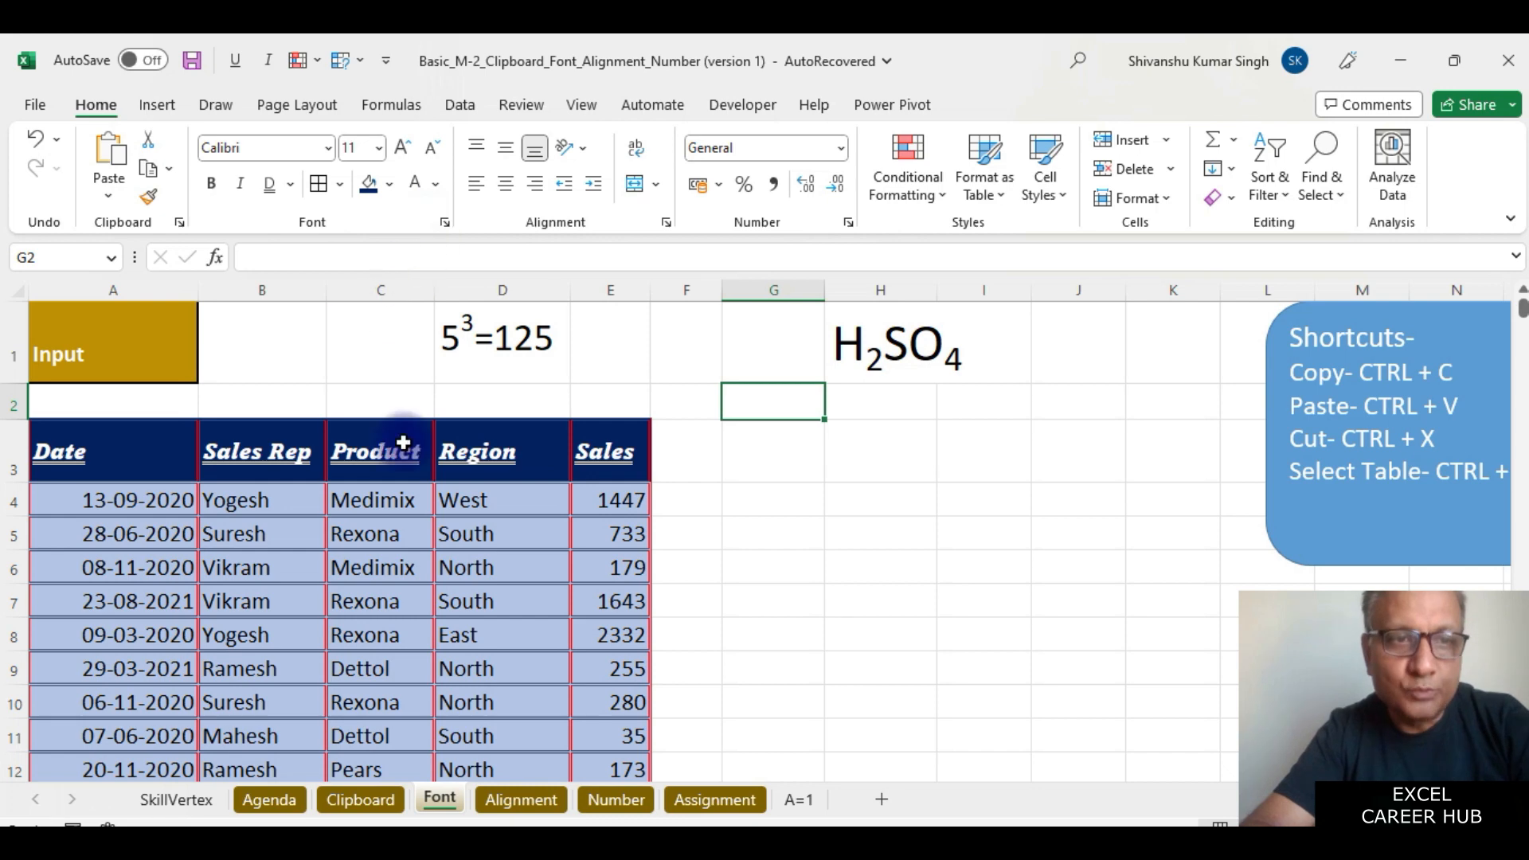
Apply strikethrough to the first data row of the sales table, cells A4:E4.
{"action": "left_click_drag", "start_coordinate": [126, 498], "coordinate": [627, 512]}
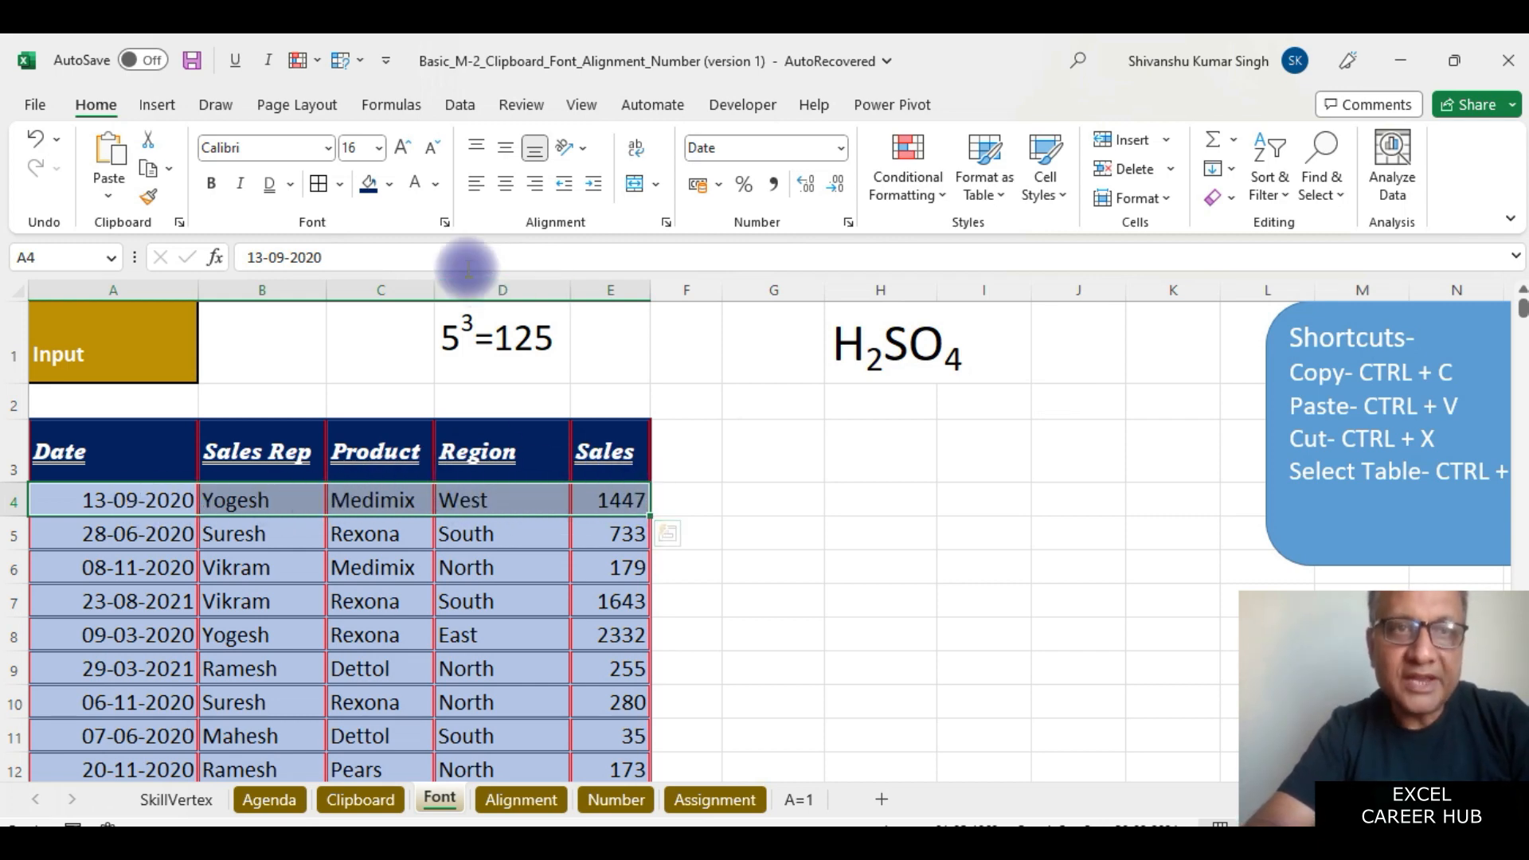
{"action": "left_click", "coordinate": [445, 221]}
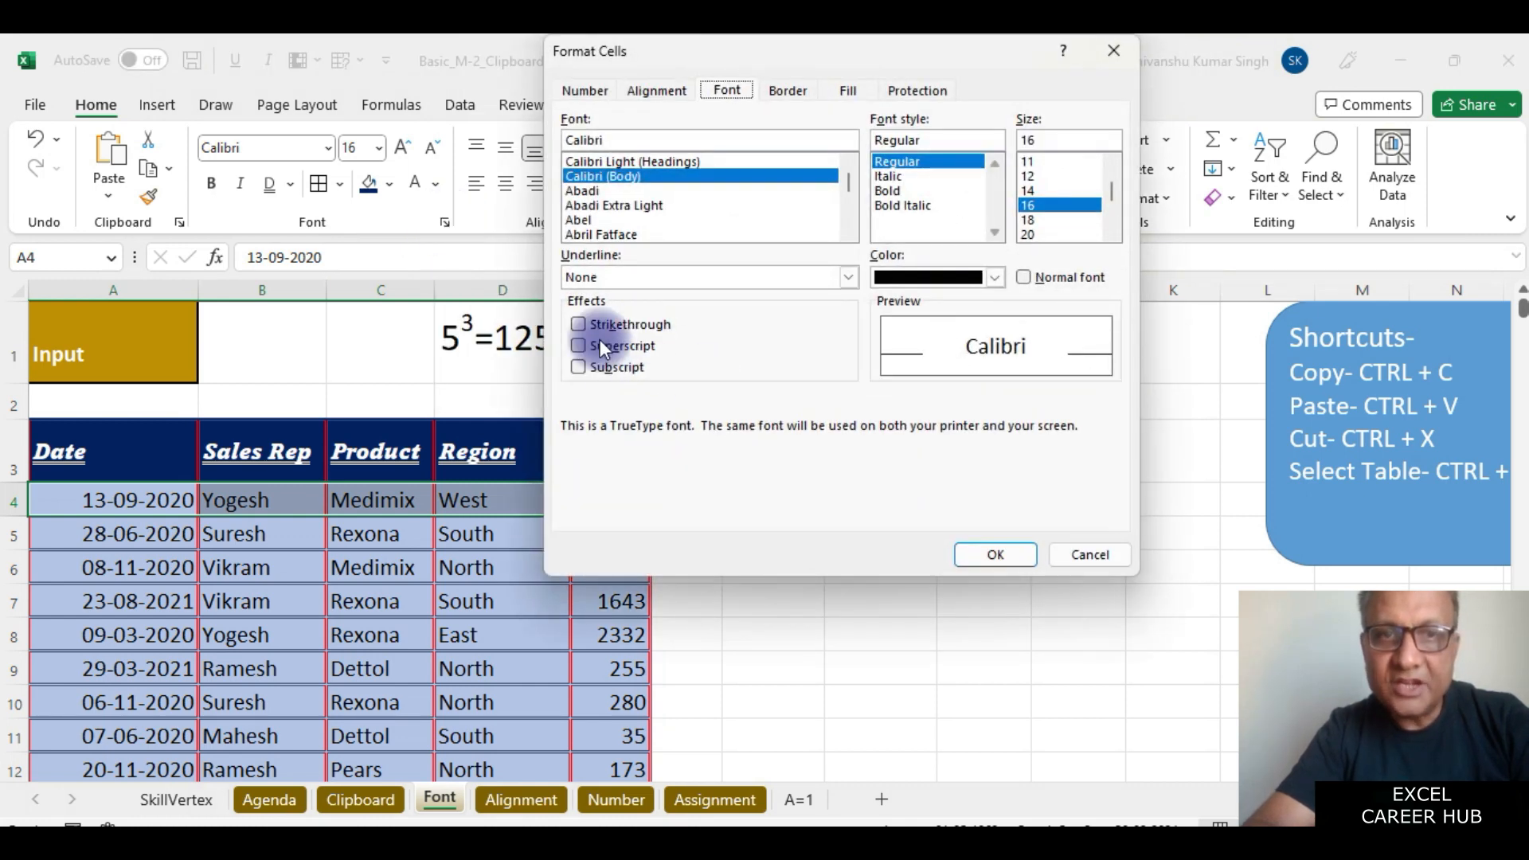
{"action": "left_click", "coordinate": [580, 323]}
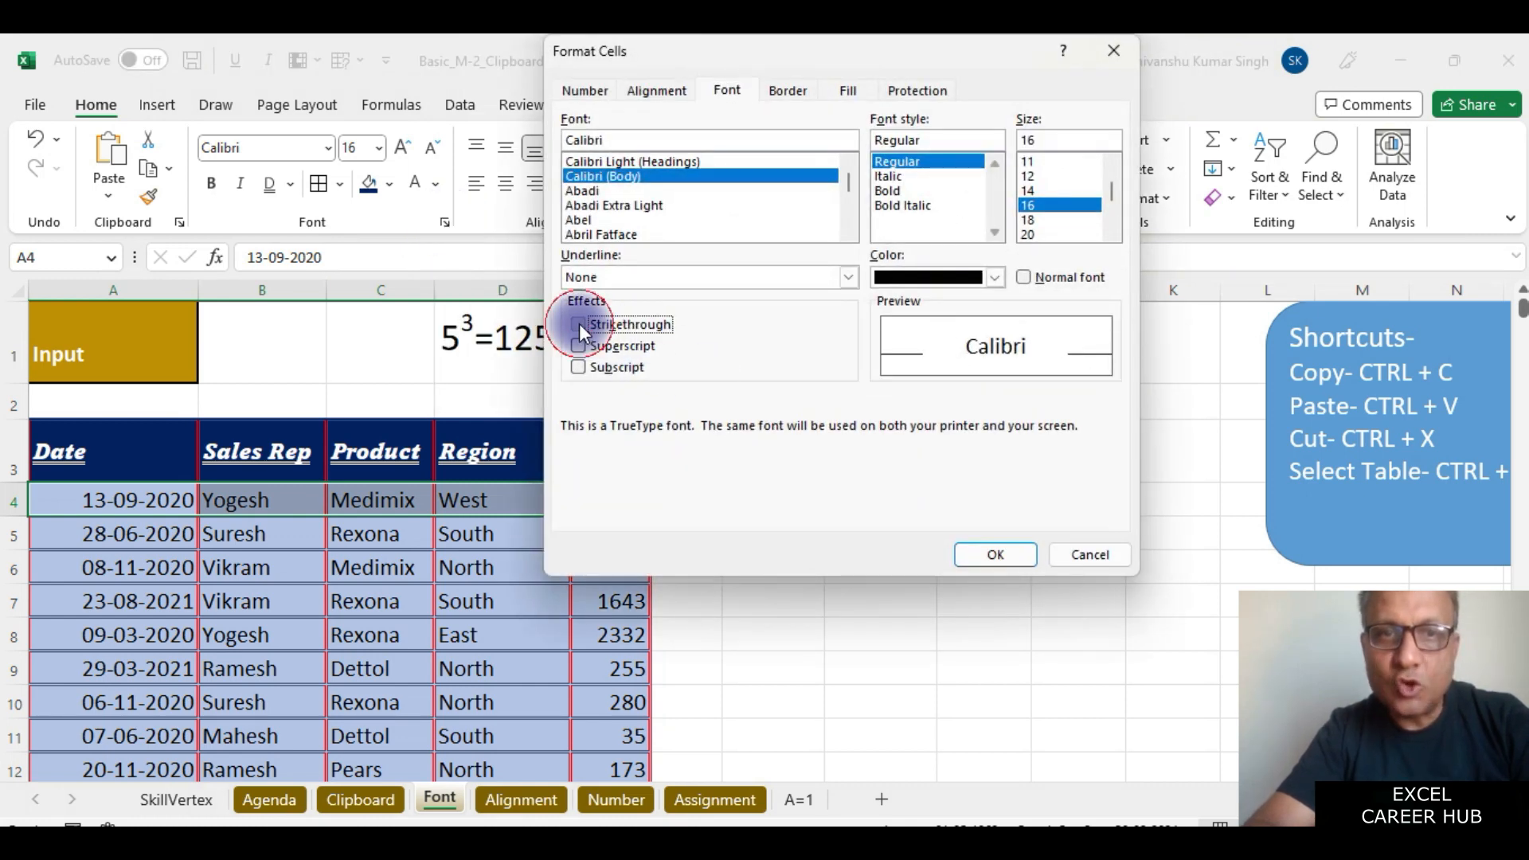
{"action": "left_click", "coordinate": [996, 554]}
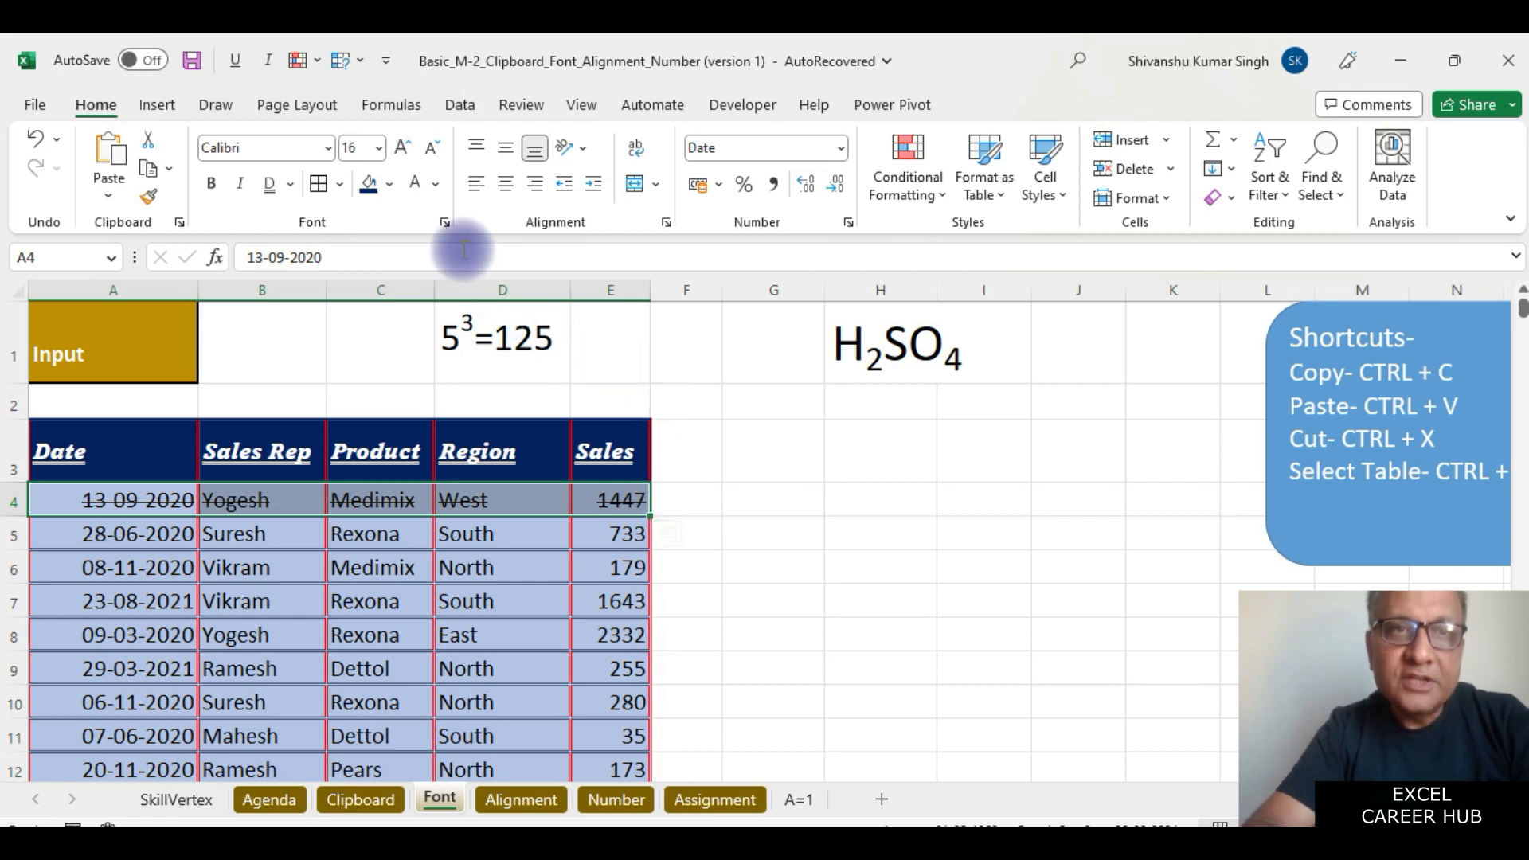
Remove the strikethrough effect from the first data row of the sales table, cells A4:E4.
{"action": "left_click", "coordinate": [445, 224]}
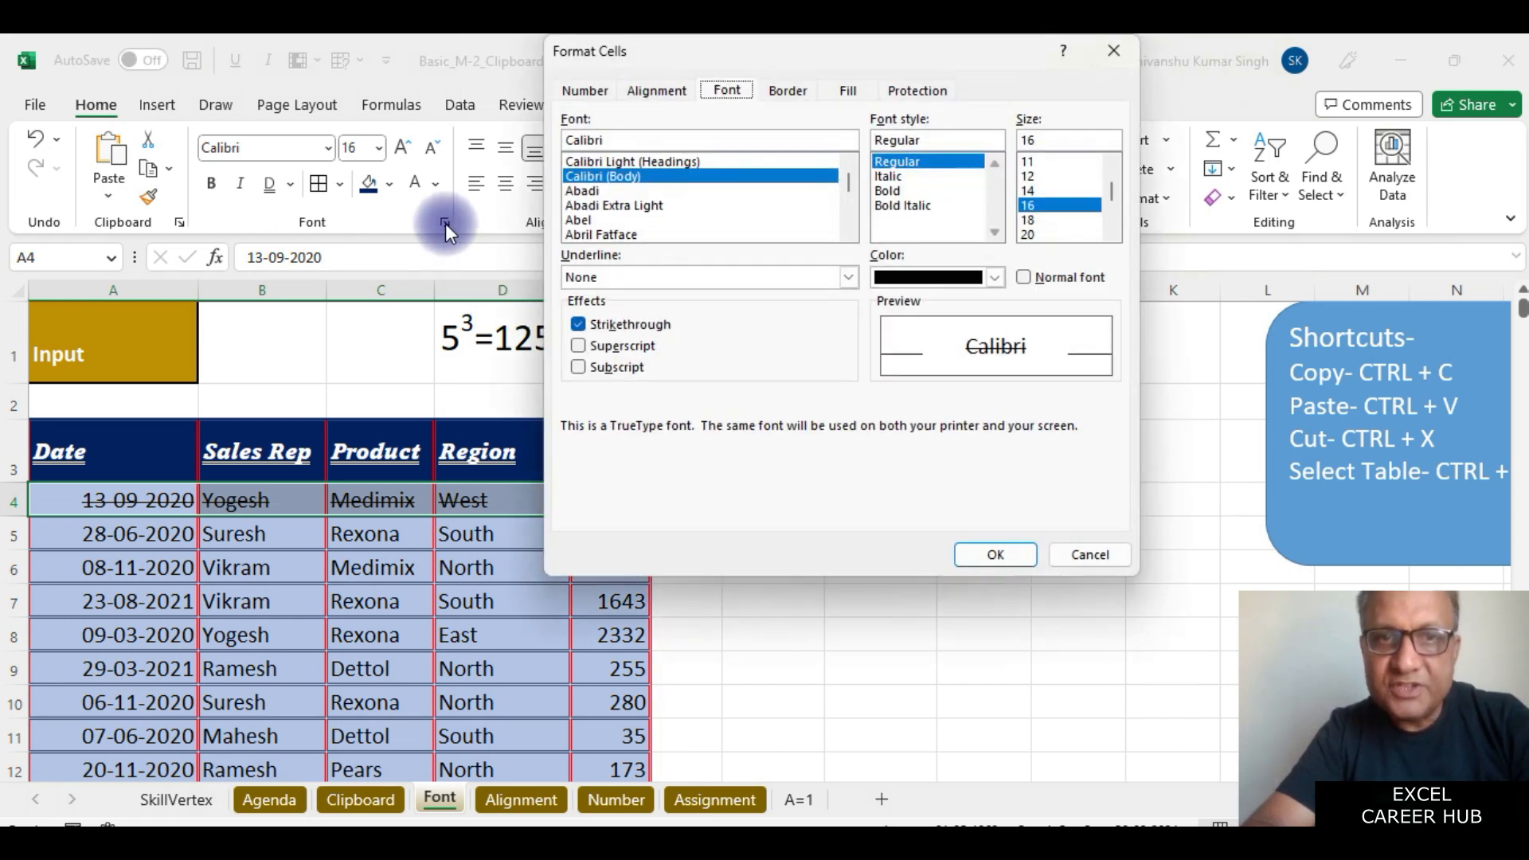
{"action": "left_click", "coordinate": [579, 323]}
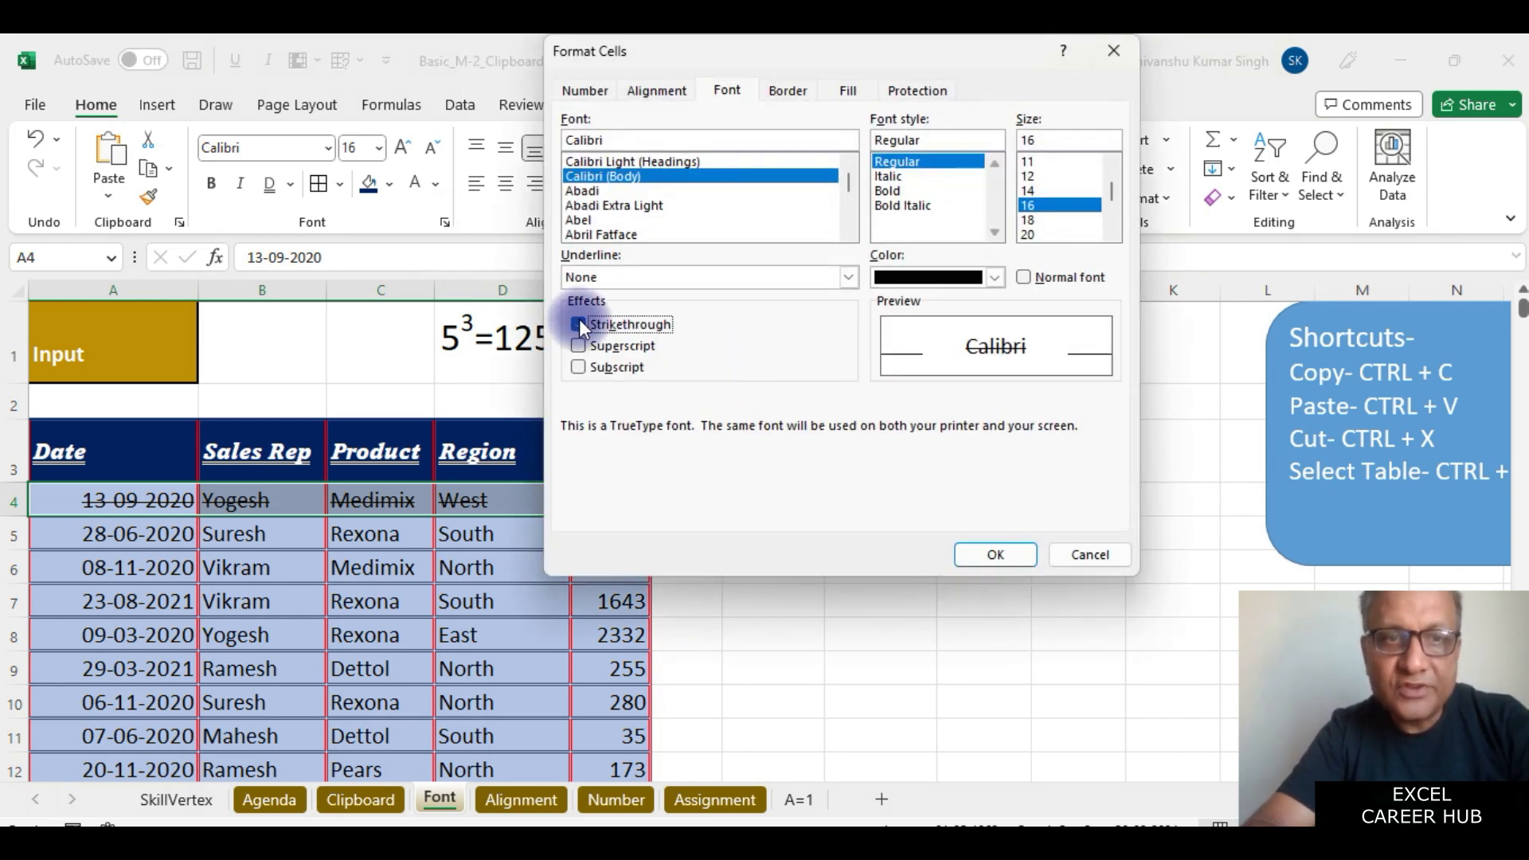
{"action": "left_click", "coordinate": [981, 553]}
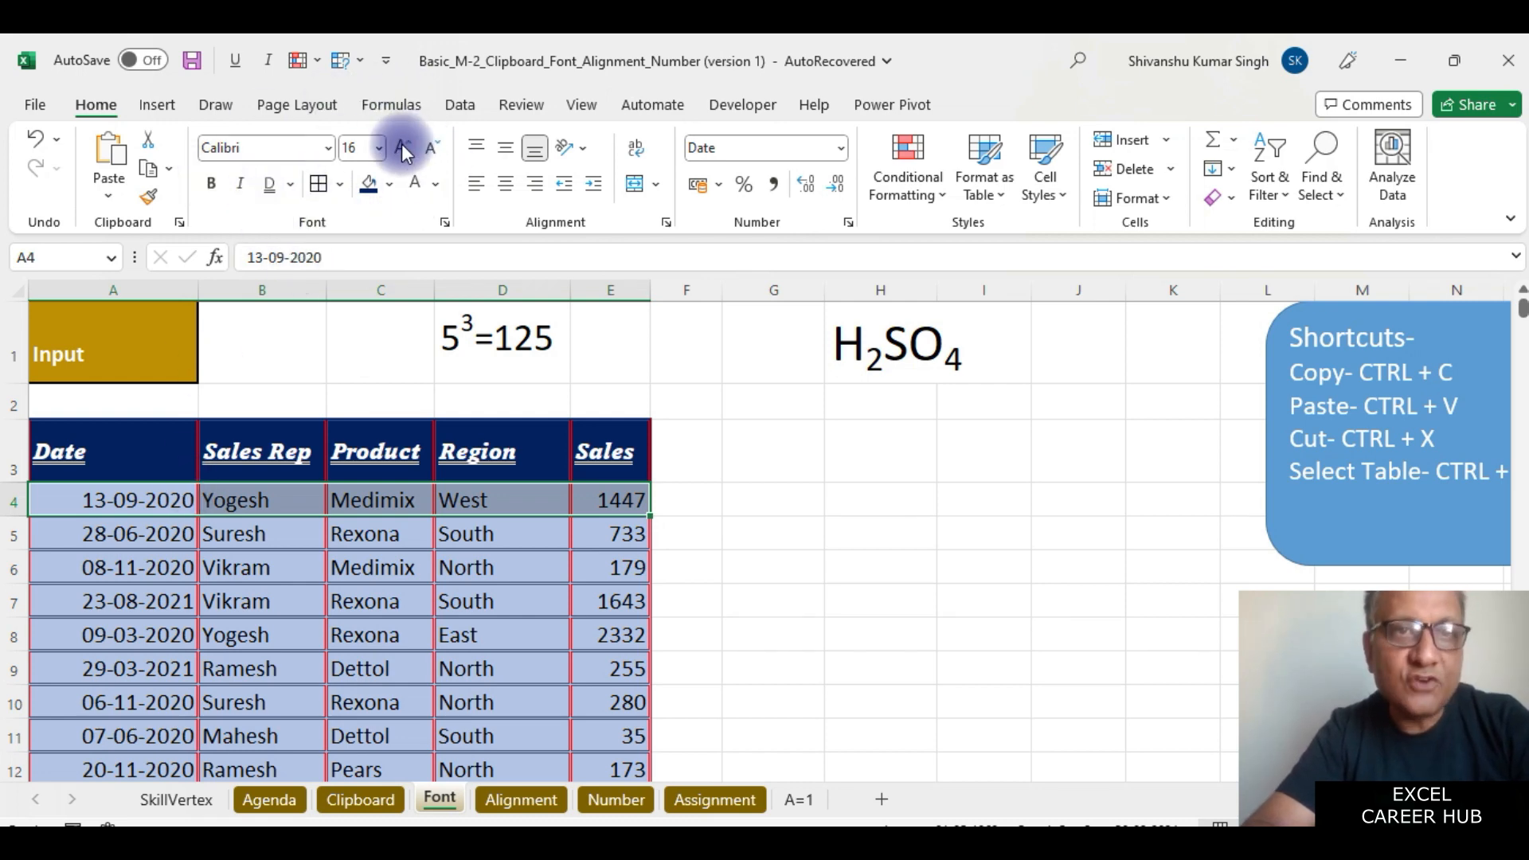
{"action": "left_click", "coordinate": [433, 186]}
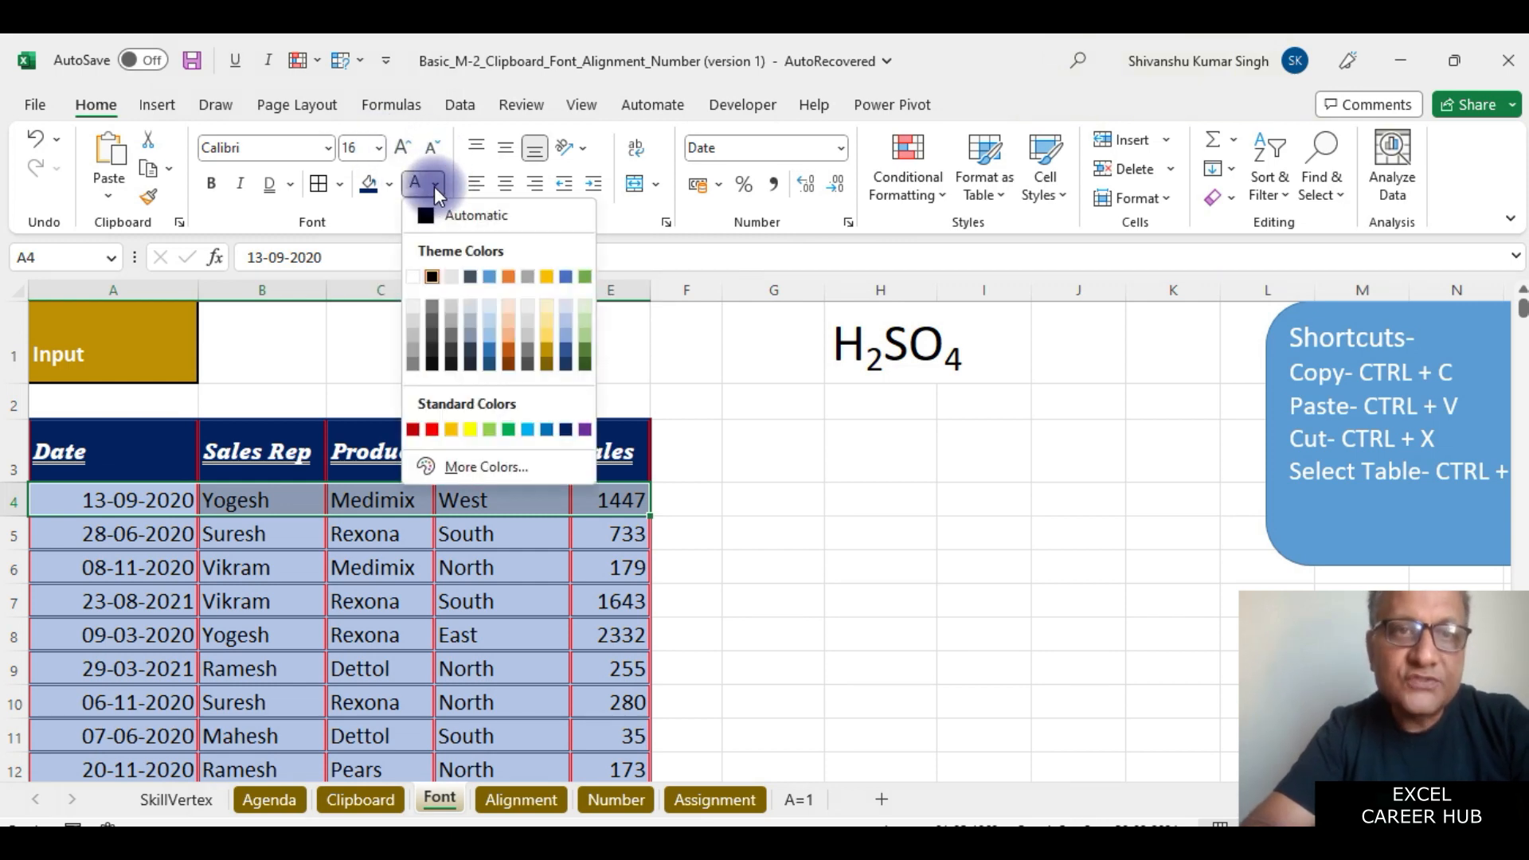
{"action": "left_click", "coordinate": [433, 186]}
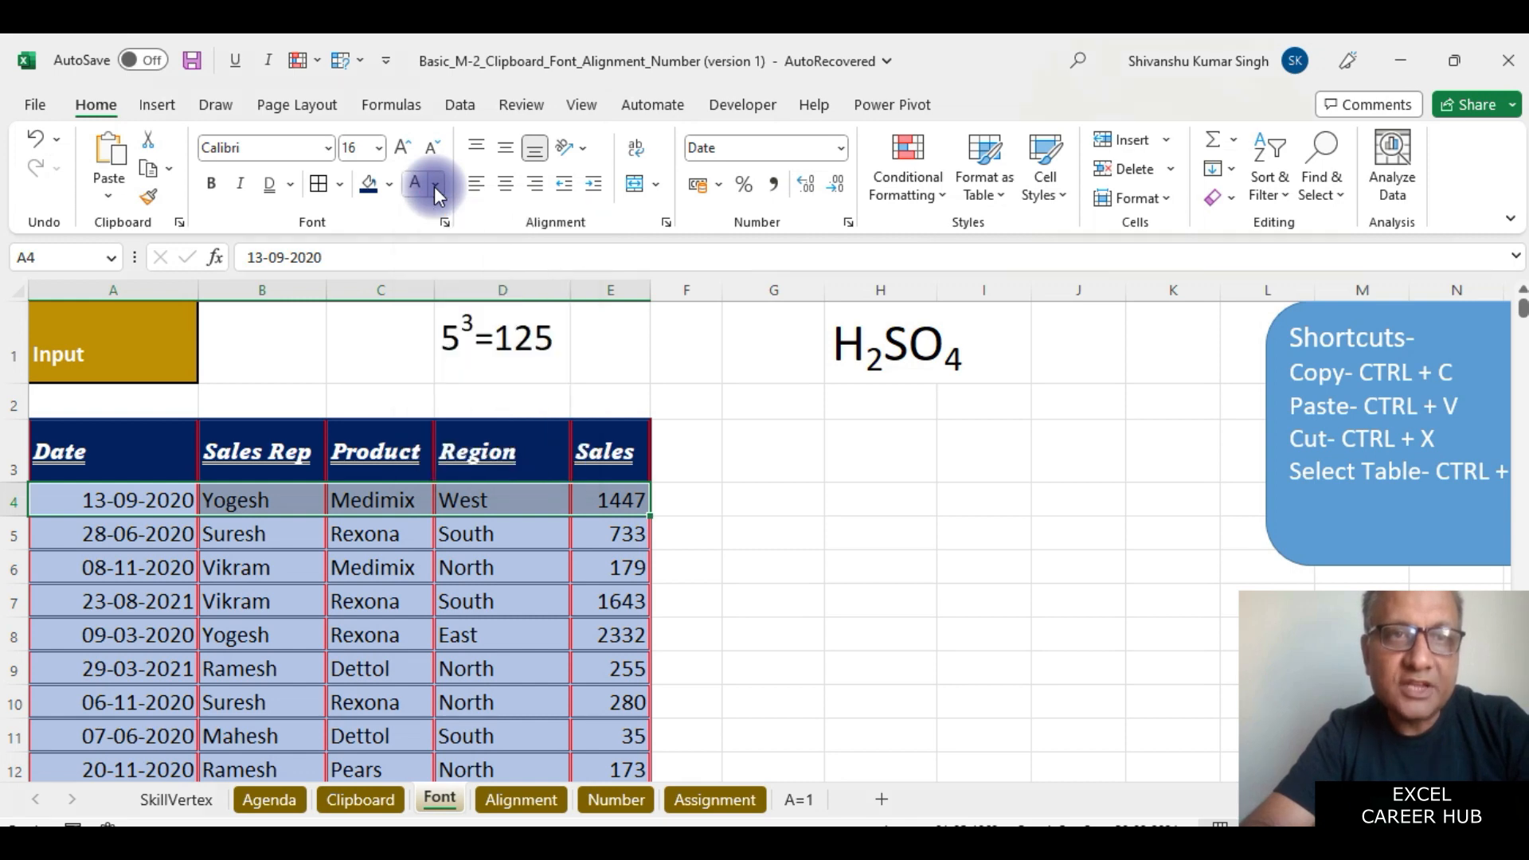
{"action": "left_click", "coordinate": [390, 184]}
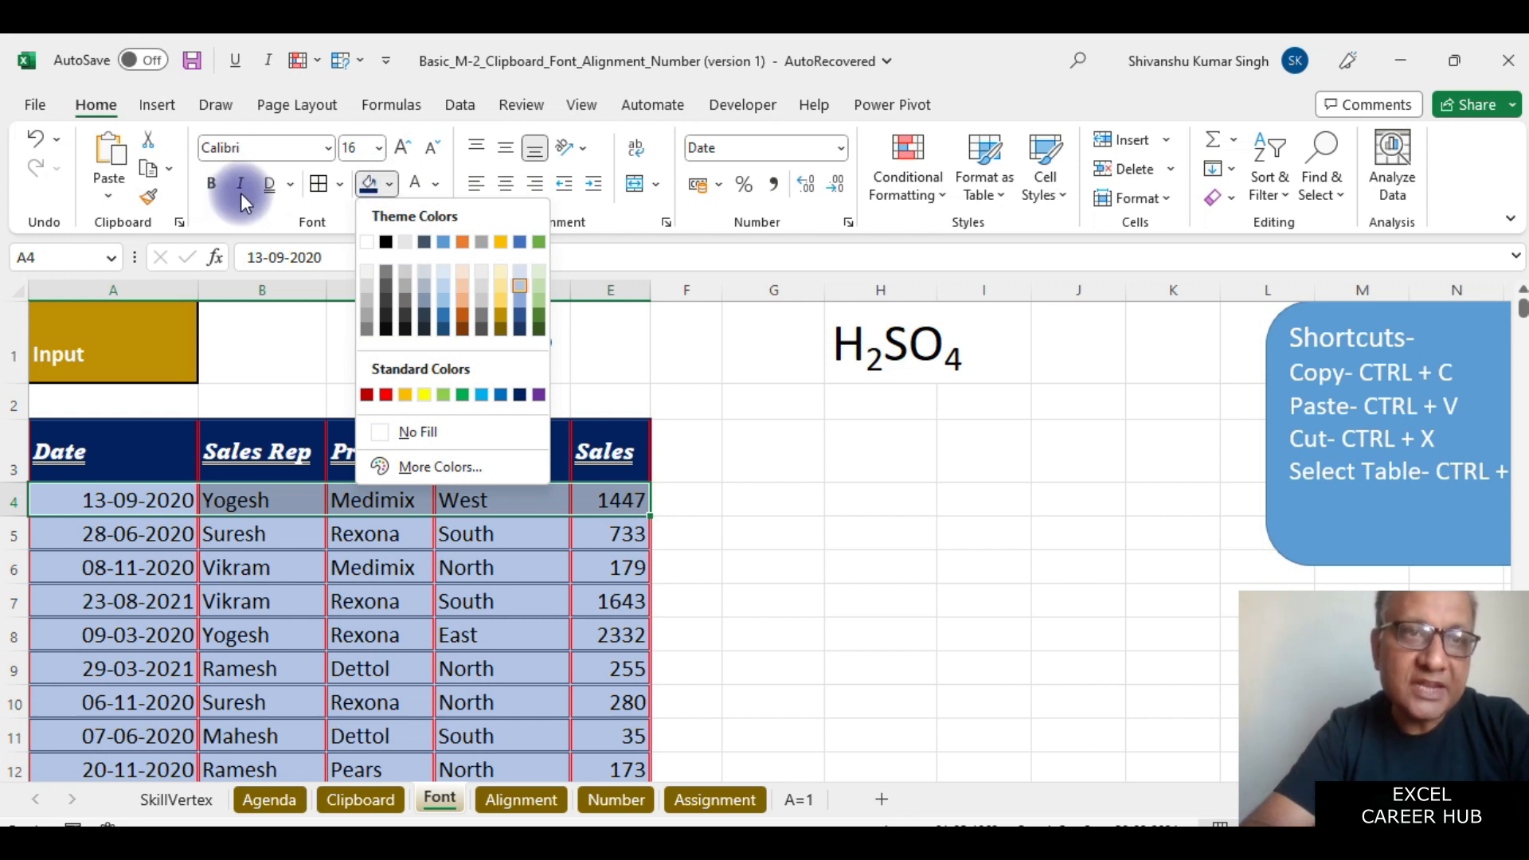
{"action": "left_click", "coordinate": [290, 184]}
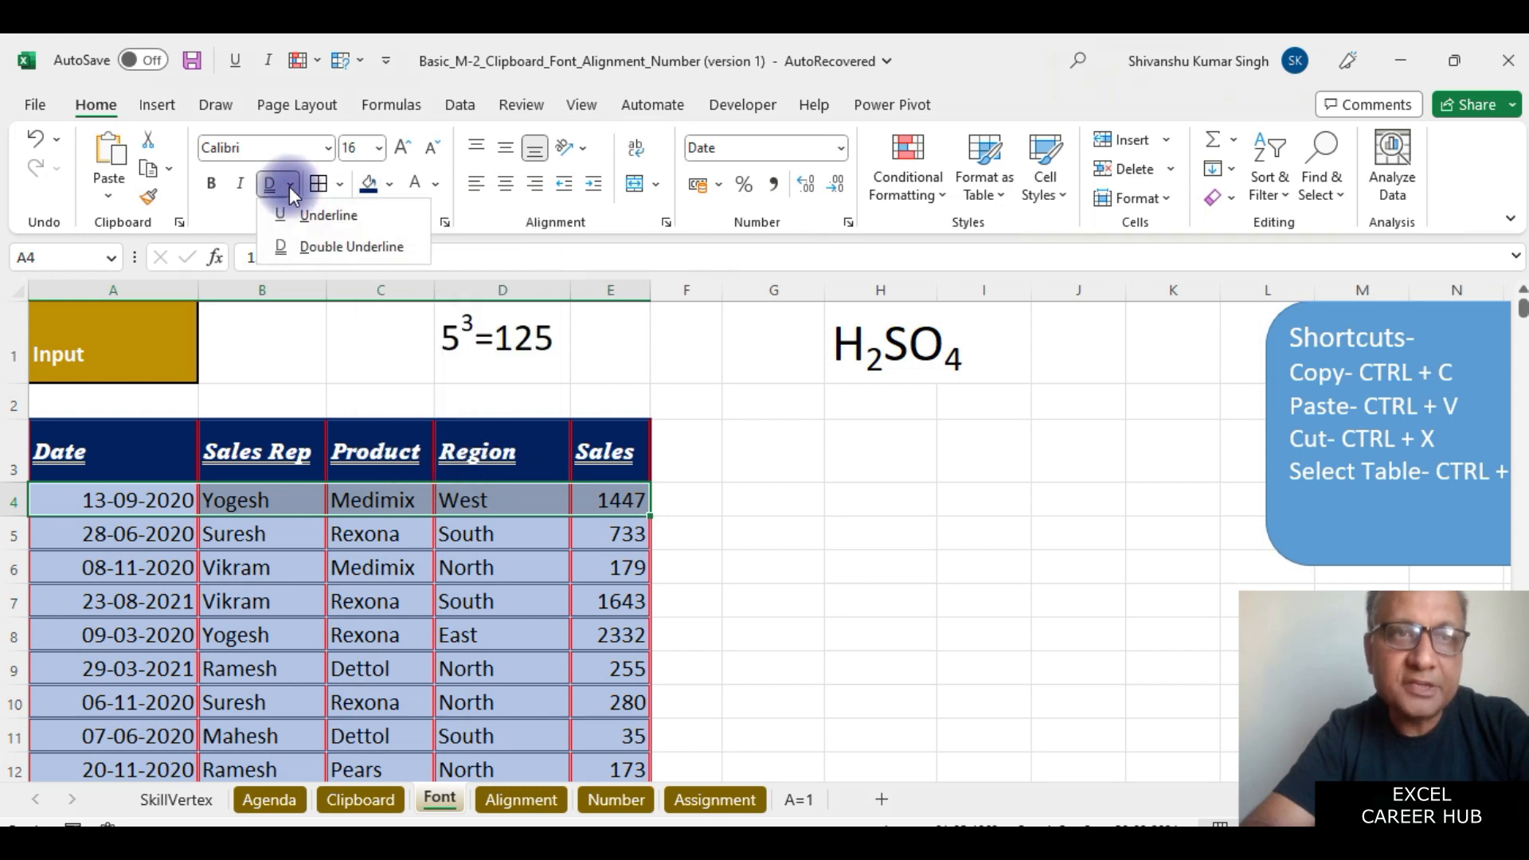
{"action": "left_click", "coordinate": [769, 418]}
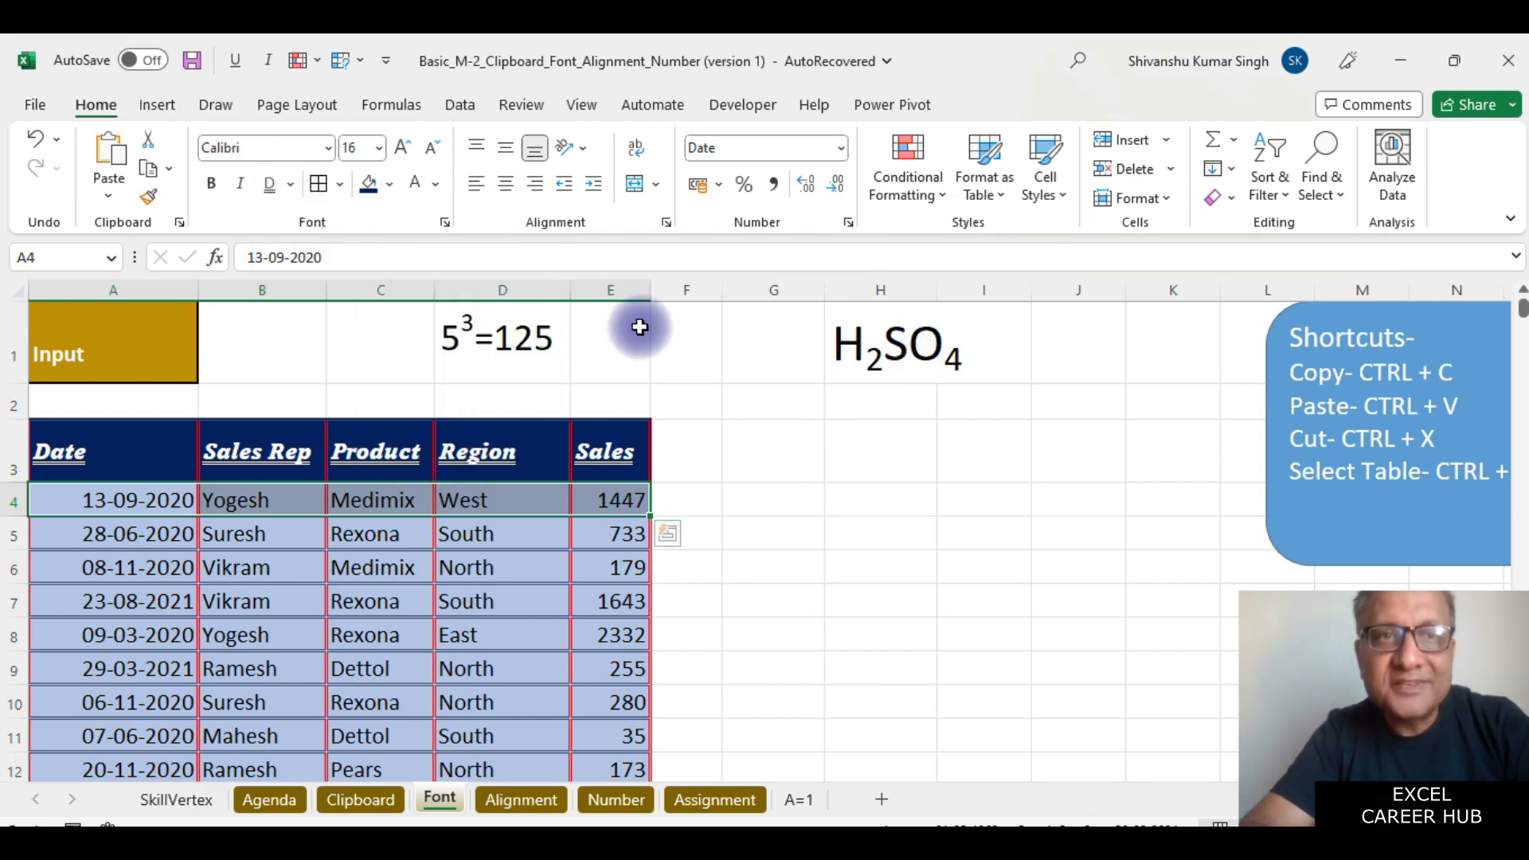